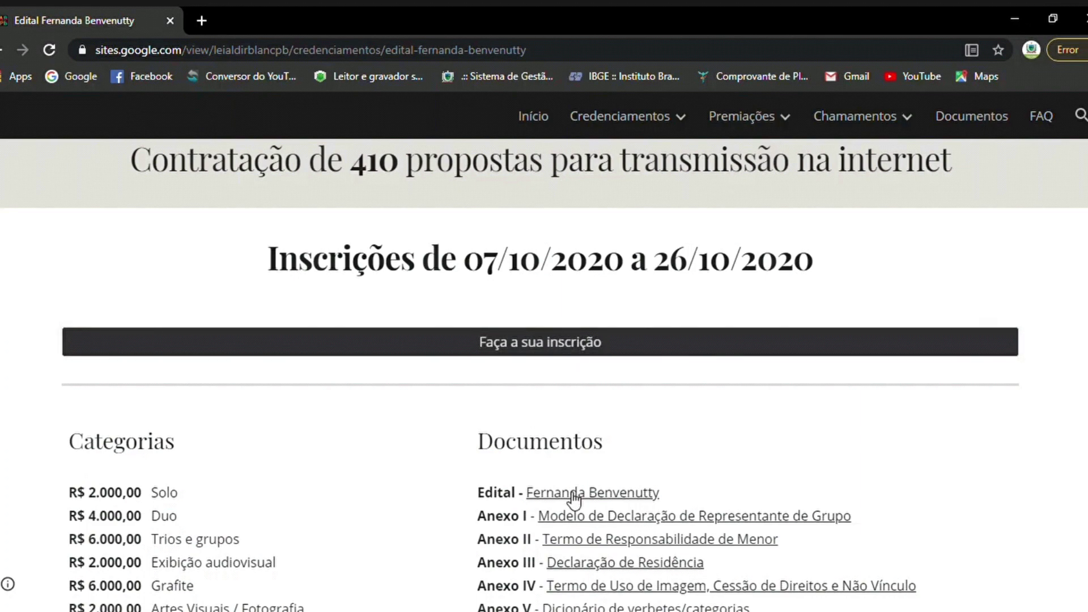
Open the 'Faça a sua inscrição' registration form from the call page in a new tab.
{"action": "scroll", "coordinate": [583, 514], "scroll_direction": "down", "scroll_amount": 1}
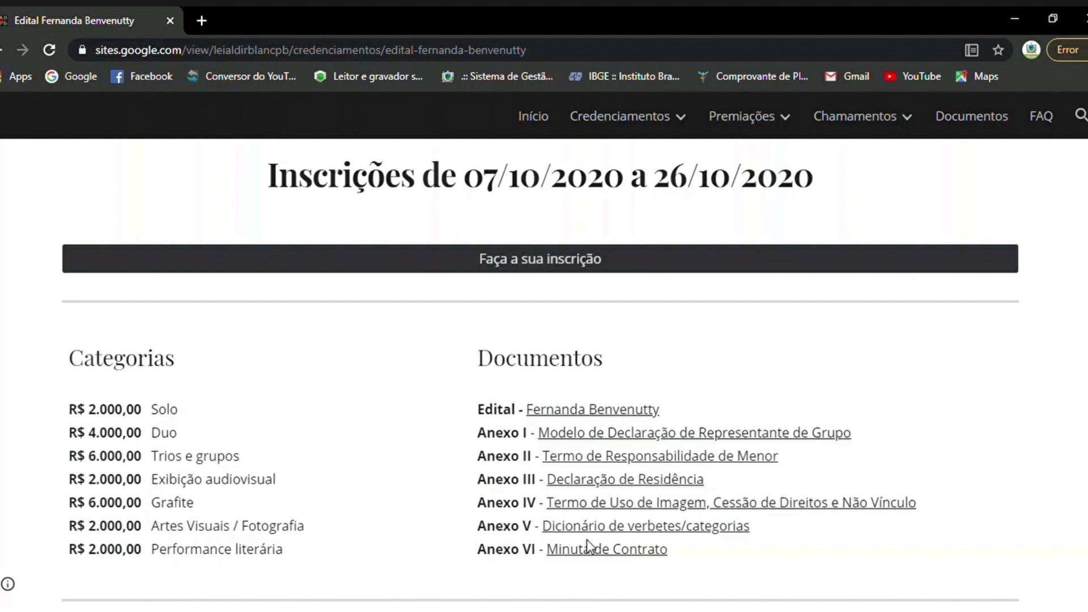
{"action": "left_click", "coordinate": [514, 263]}
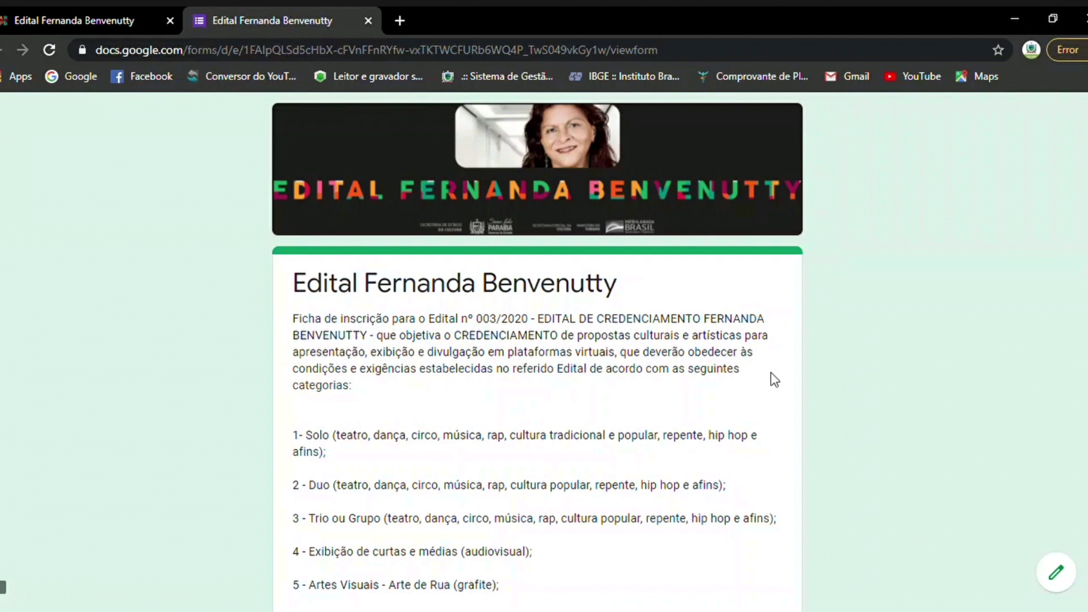
{"action": "scroll", "coordinate": [771, 375], "scroll_direction": "down", "scroll_amount": 3}
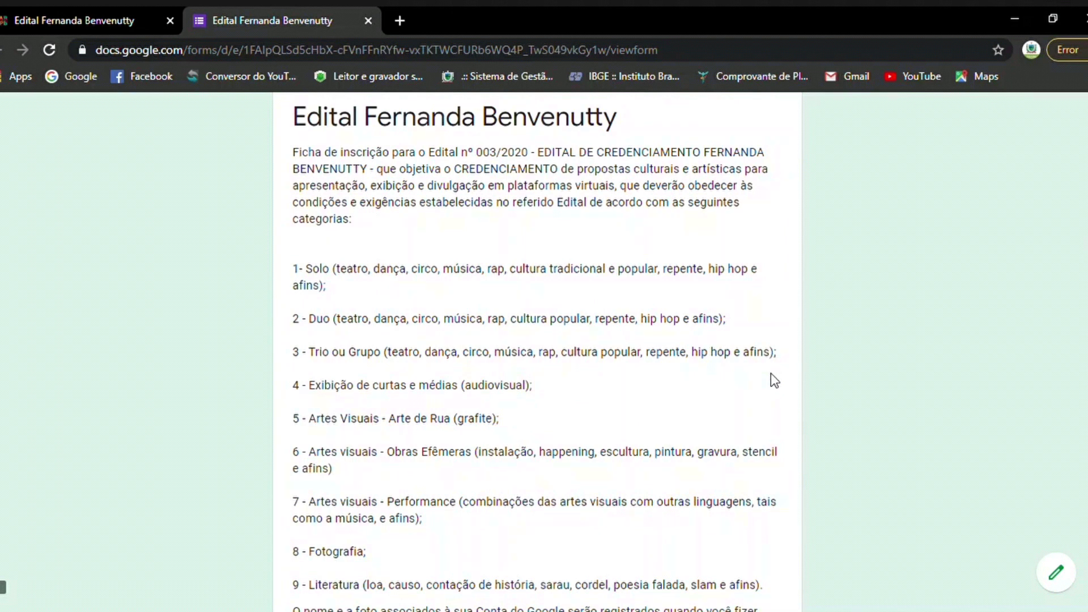
{"action": "scroll", "coordinate": [771, 375], "scroll_direction": "down", "scroll_amount": 3}
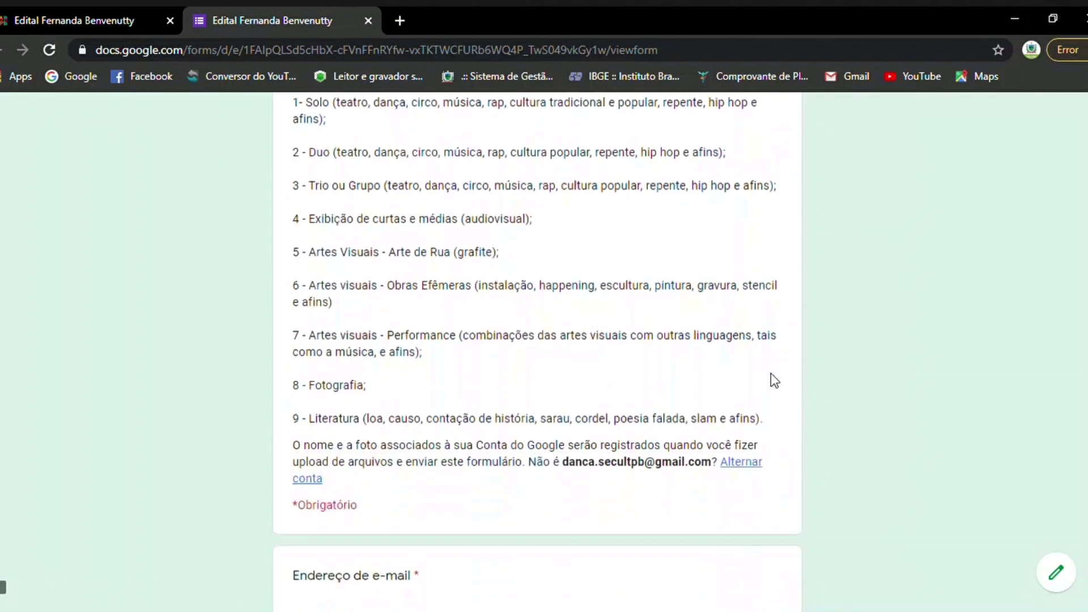
{"action": "scroll", "coordinate": [740, 375], "scroll_direction": "up", "scroll_amount": 3}
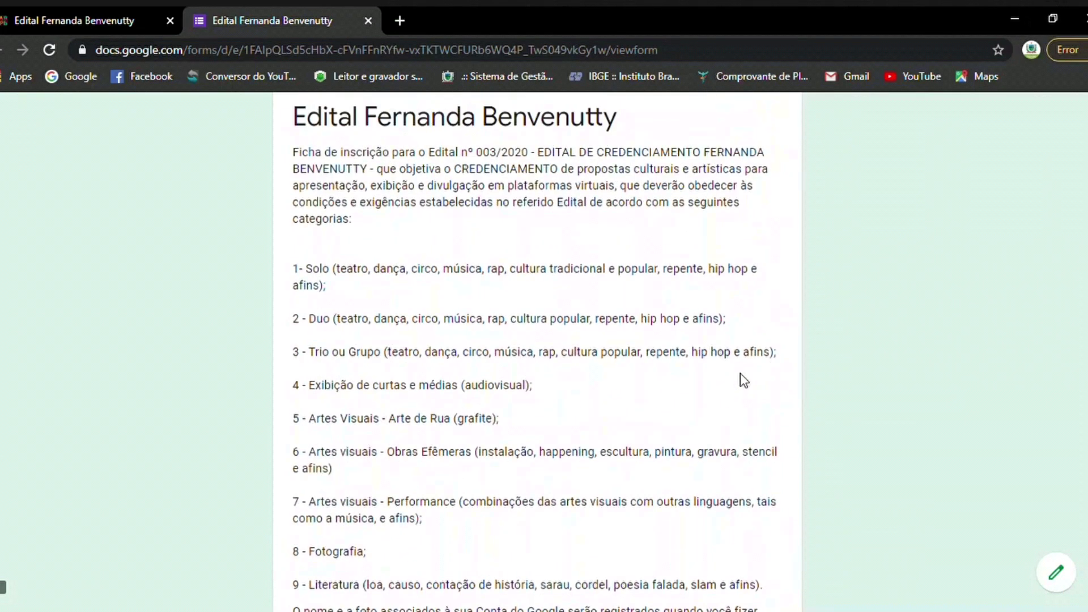
{"action": "scroll", "coordinate": [740, 373], "scroll_direction": "down", "scroll_amount": 4}
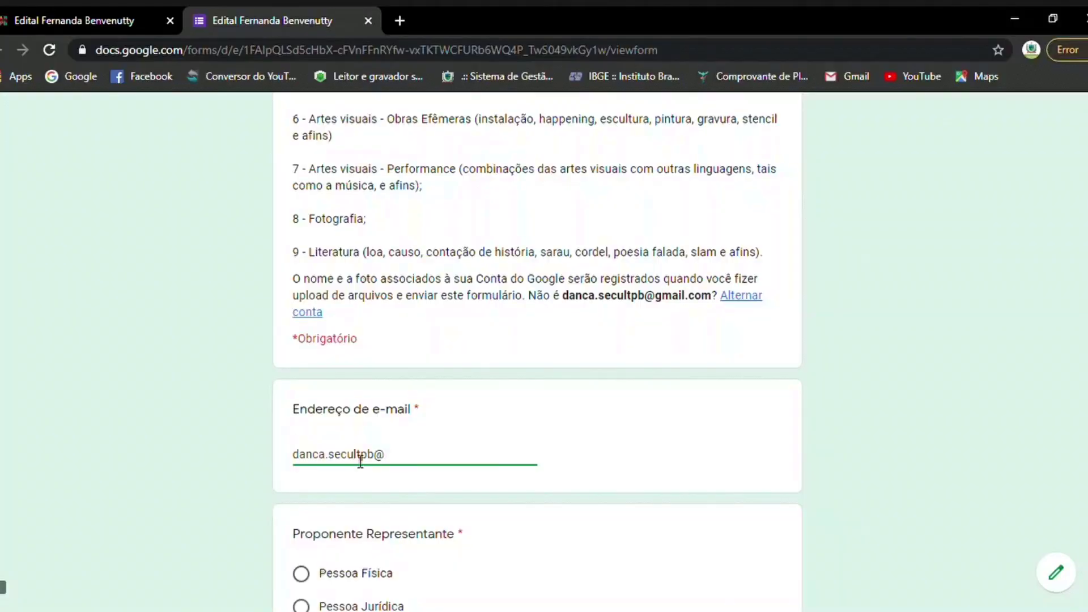
Finish the e-mail with gmail.com, pick Pessoa Física as proponent, and go to the next page.
{"action": "type", "text": "gmail.com"}
{"action": "scroll", "coordinate": [498, 504], "scroll_direction": "down", "scroll_amount": 3}
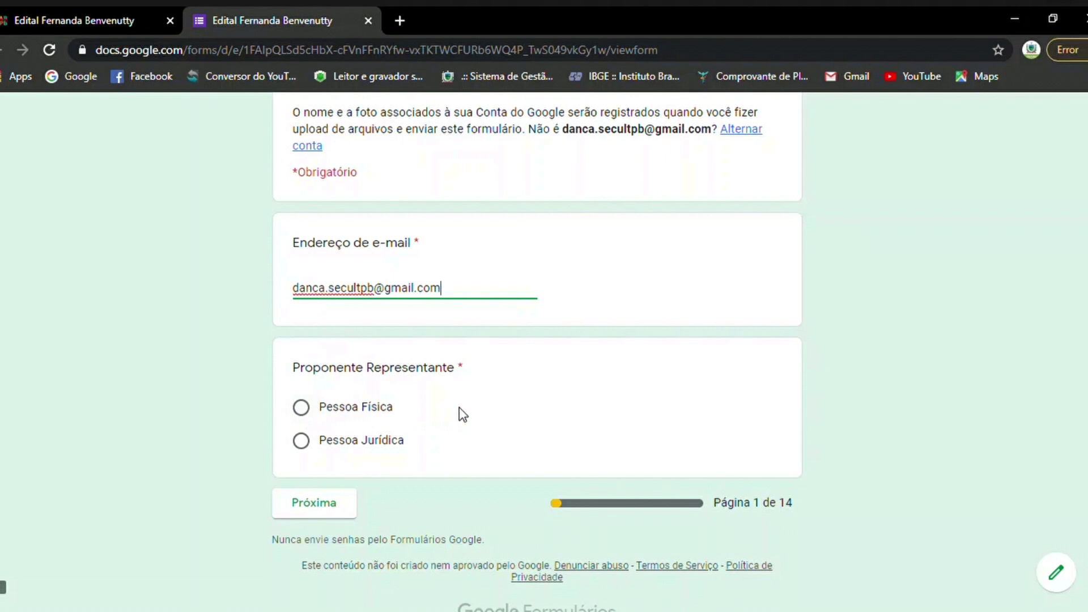
{"action": "left_click", "coordinate": [309, 412]}
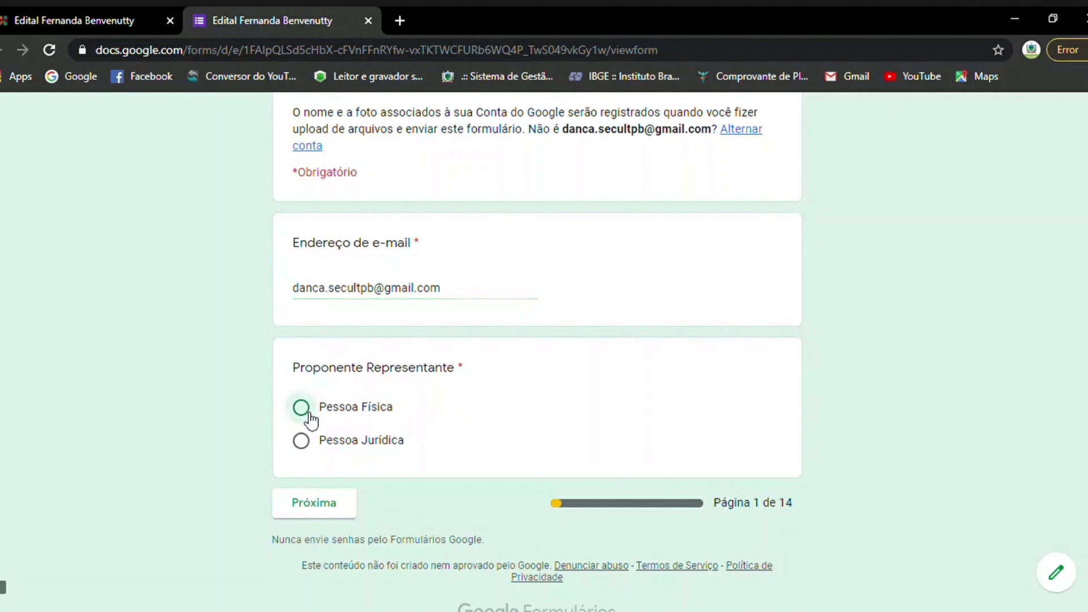
{"action": "left_click", "coordinate": [326, 510]}
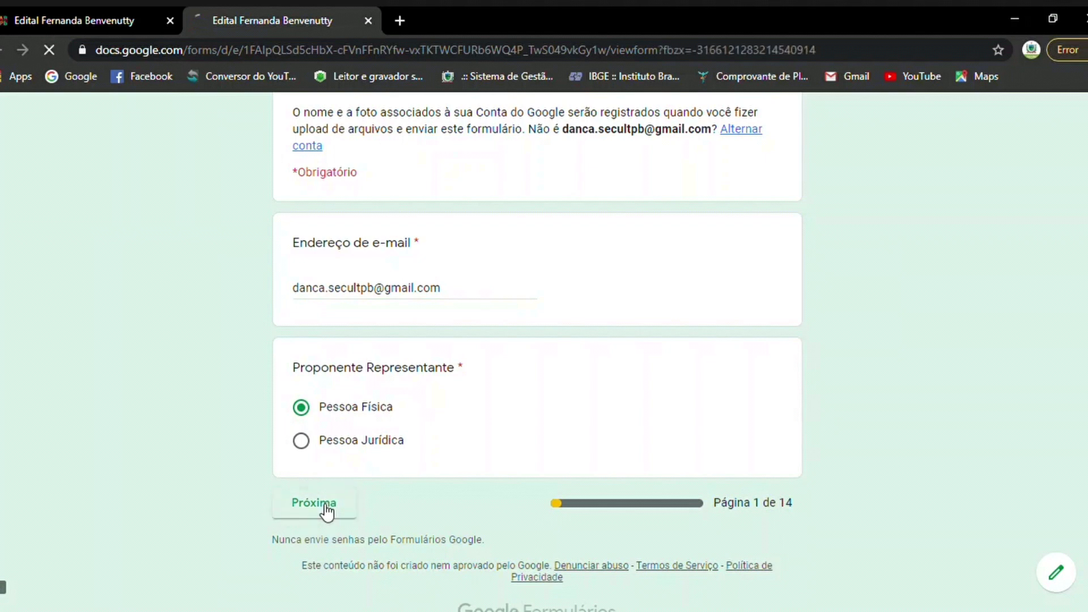
{"action": "scroll", "coordinate": [111, 264], "scroll_direction": "down", "scroll_amount": 3}
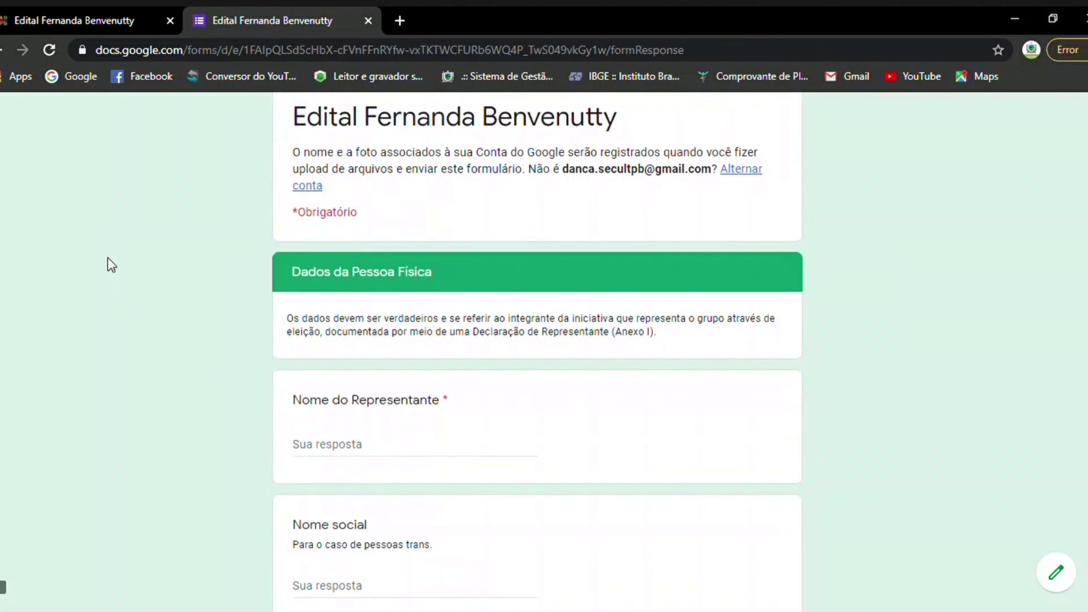
{"action": "scroll", "coordinate": [111, 265], "scroll_direction": "down", "scroll_amount": 3}
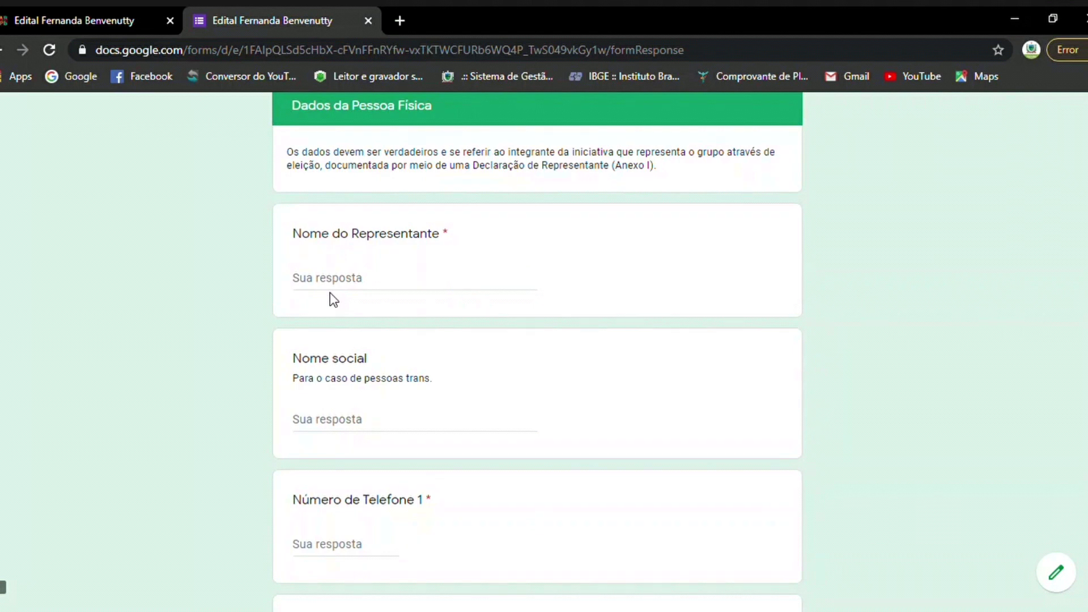
{"action": "scroll", "coordinate": [333, 299], "scroll_direction": "down", "scroll_amount": 2}
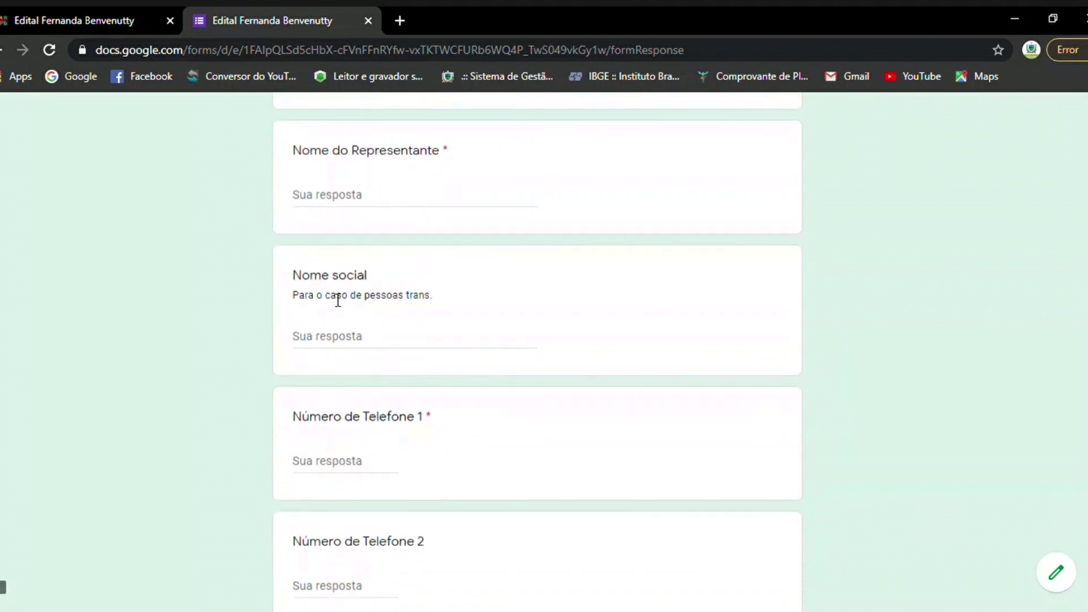
{"action": "scroll", "coordinate": [335, 299], "scroll_direction": "down", "scroll_amount": 2}
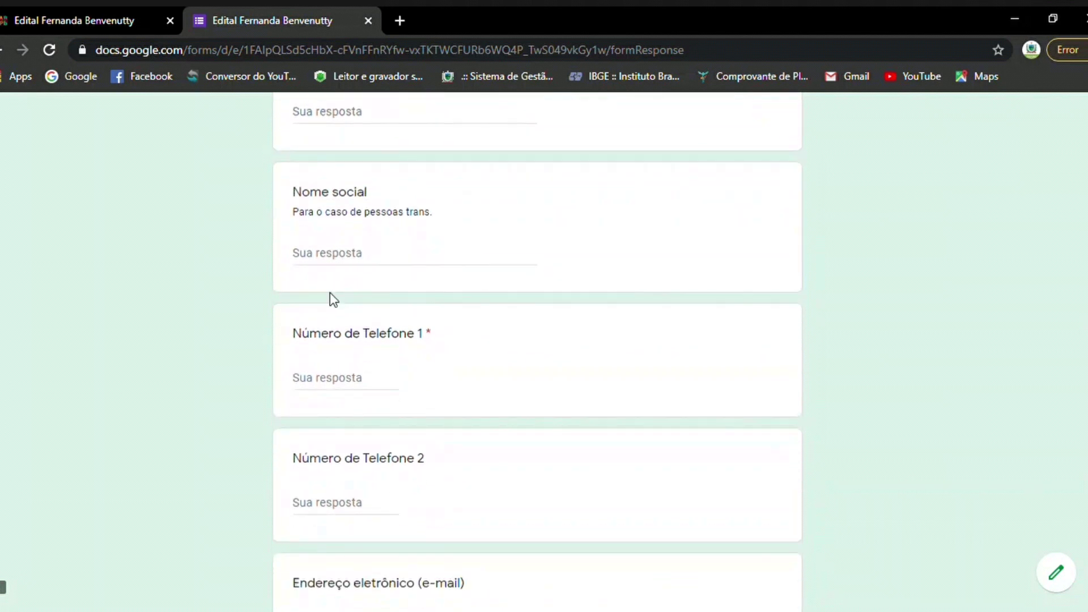
{"action": "scroll", "coordinate": [333, 299], "scroll_direction": "down", "scroll_amount": 4}
{"action": "scroll", "coordinate": [337, 300], "scroll_direction": "down", "scroll_amount": 2}
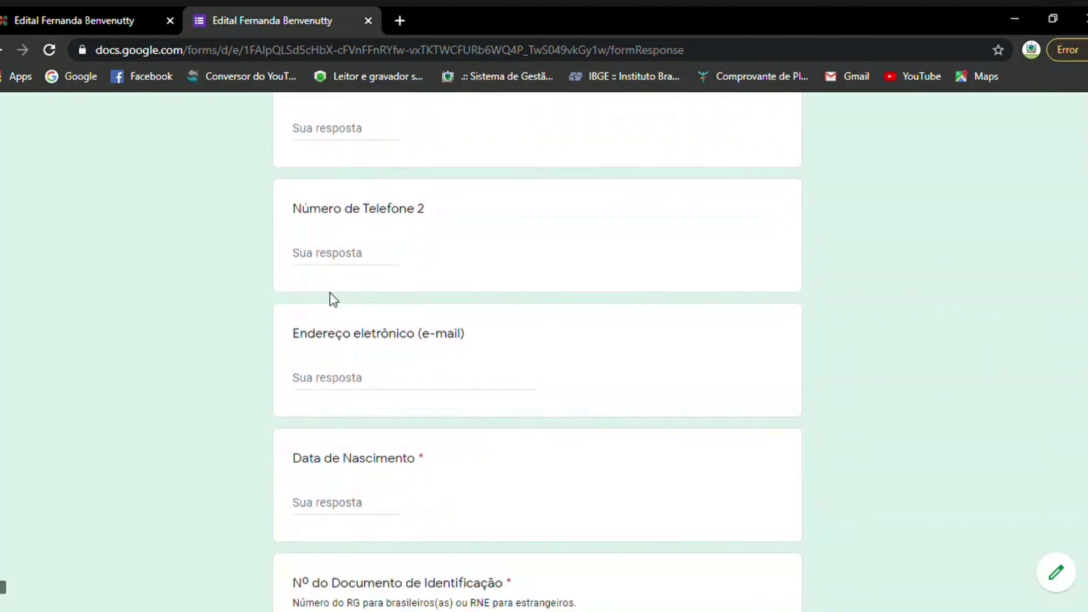
{"action": "scroll", "coordinate": [334, 299], "scroll_direction": "down", "scroll_amount": 4}
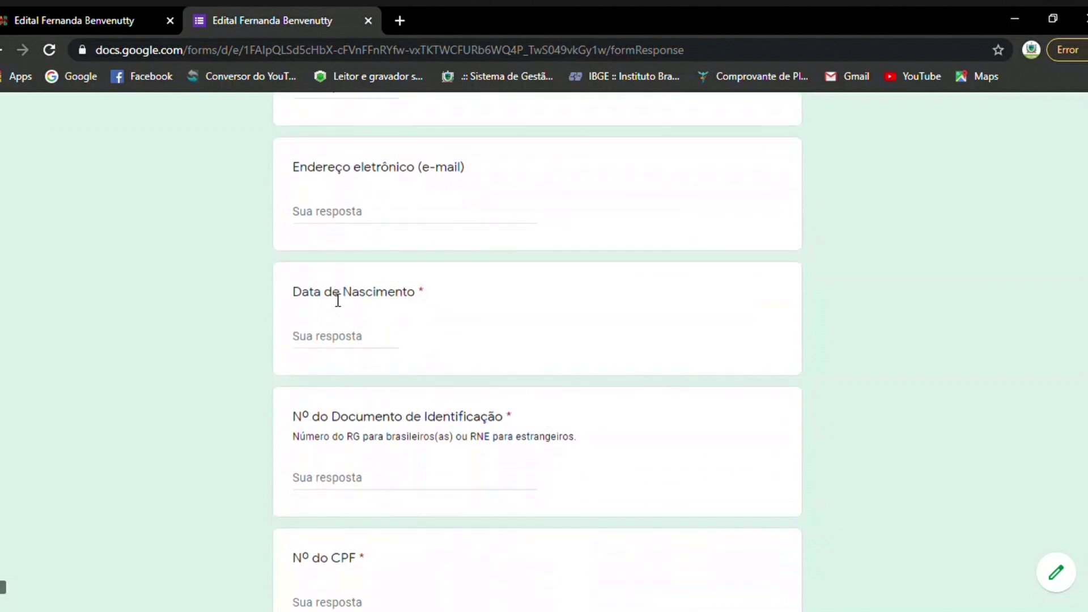
{"action": "scroll", "coordinate": [334, 384], "scroll_direction": "down", "scroll_amount": 2}
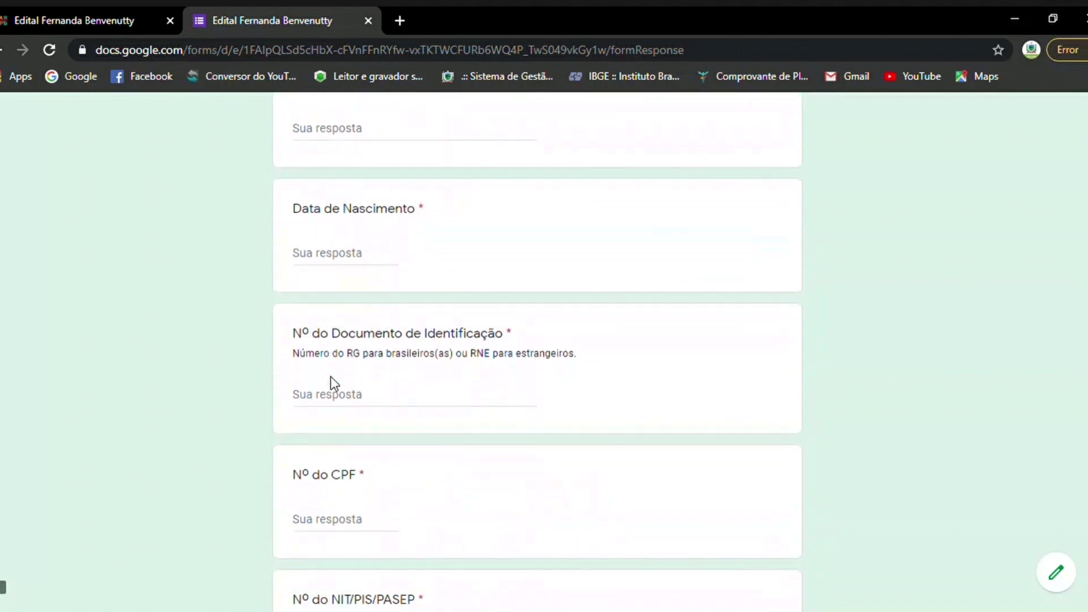
{"action": "scroll", "coordinate": [331, 376], "scroll_direction": "down", "scroll_amount": 4}
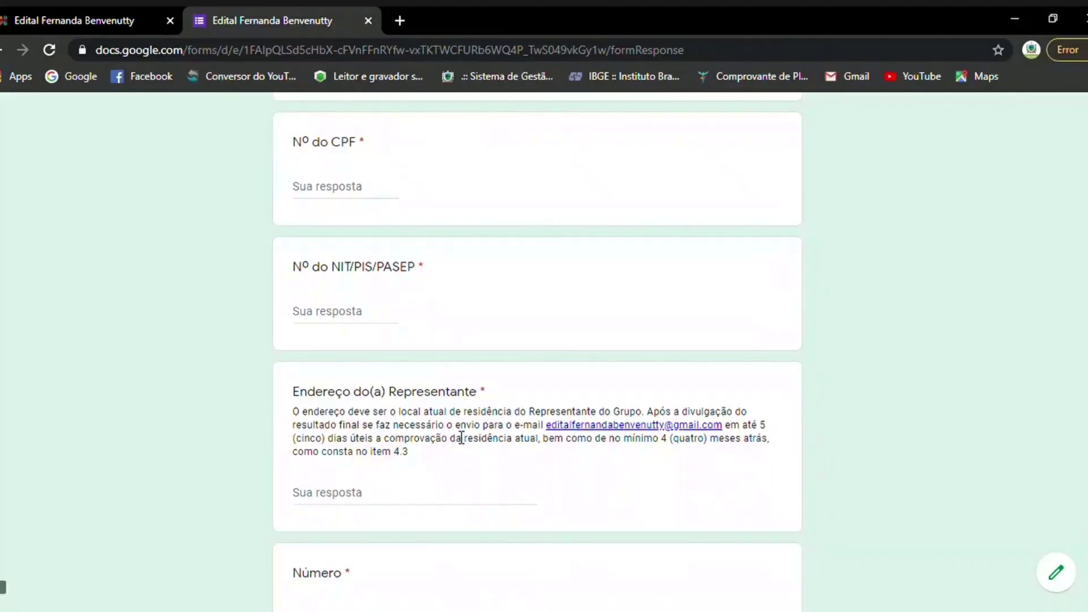
{"action": "scroll", "coordinate": [453, 439], "scroll_direction": "down", "scroll_amount": 6}
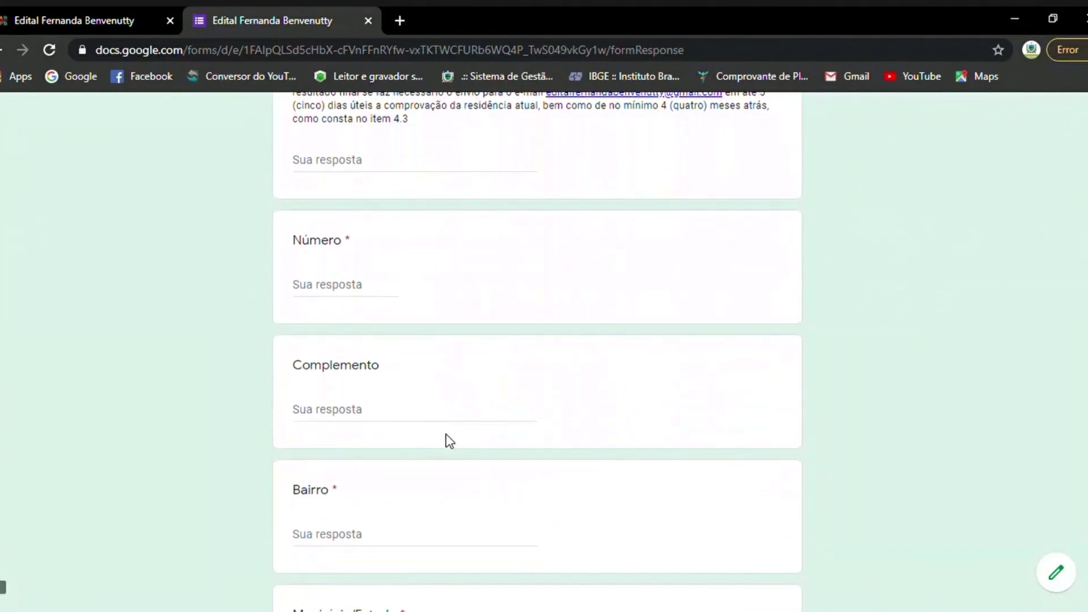
{"action": "scroll", "coordinate": [449, 441], "scroll_direction": "down", "scroll_amount": 1}
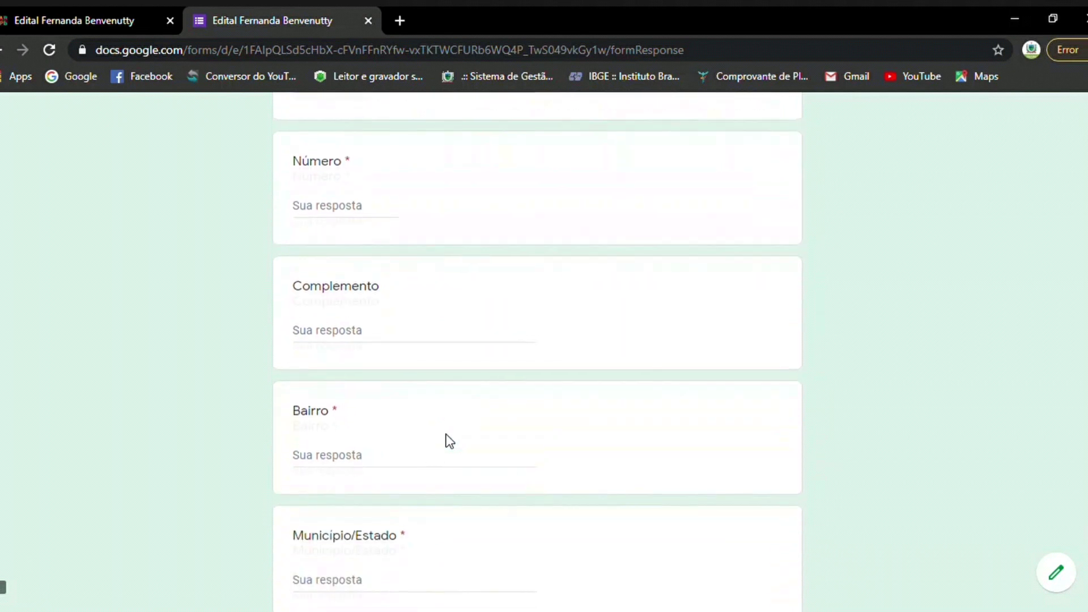
{"action": "scroll", "coordinate": [449, 441], "scroll_direction": "down", "scroll_amount": 3}
{"action": "scroll", "coordinate": [449, 441], "scroll_direction": "down", "scroll_amount": 4}
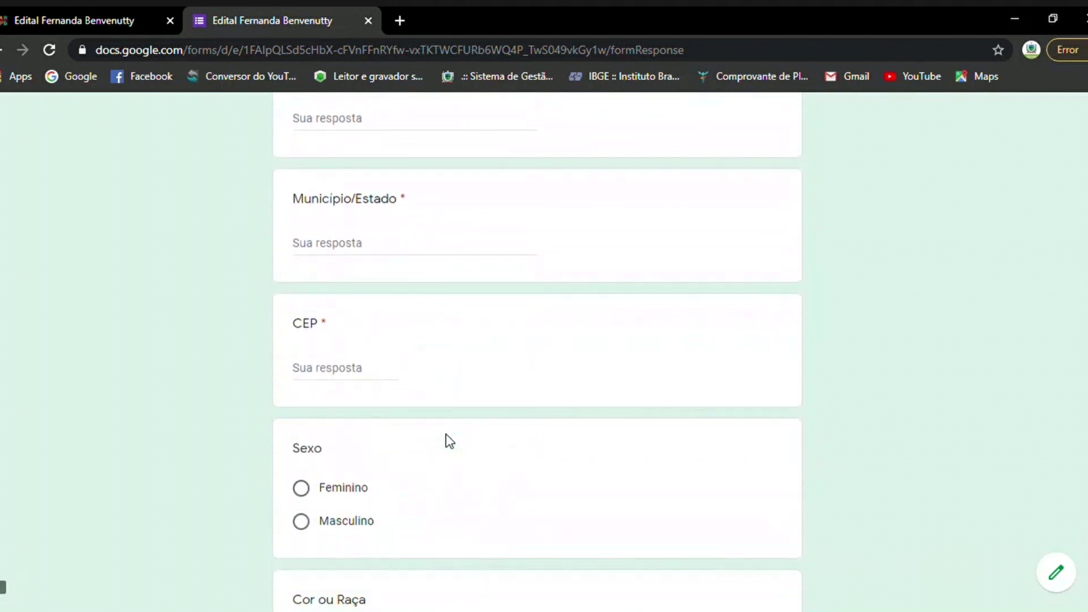
{"action": "scroll", "coordinate": [449, 440], "scroll_direction": "down", "scroll_amount": 1}
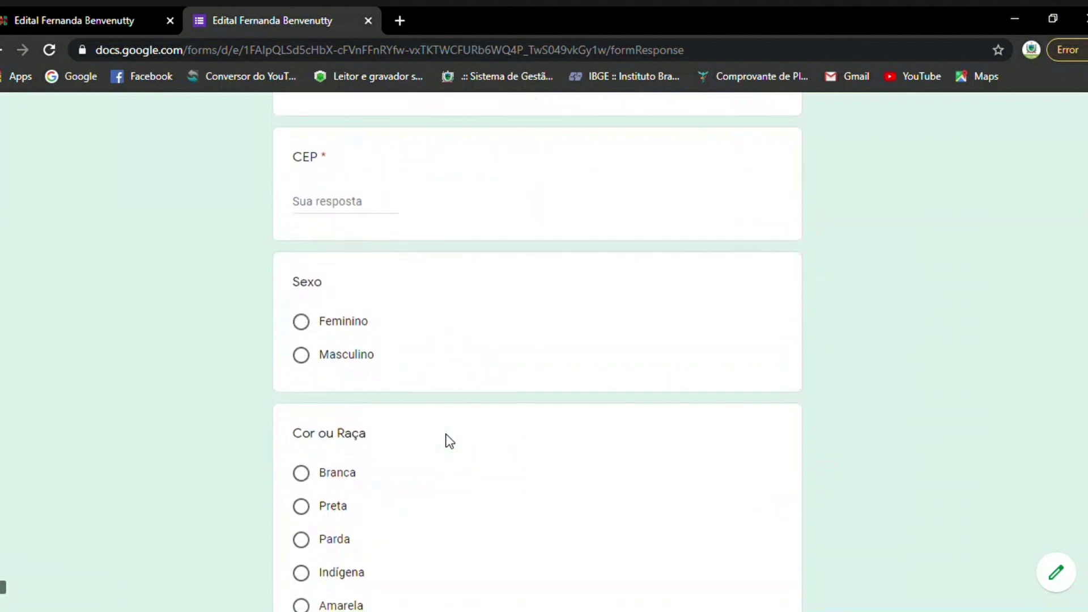
{"action": "scroll", "coordinate": [450, 441], "scroll_direction": "down", "scroll_amount": 1}
{"action": "scroll", "coordinate": [449, 440], "scroll_direction": "down", "scroll_amount": 2}
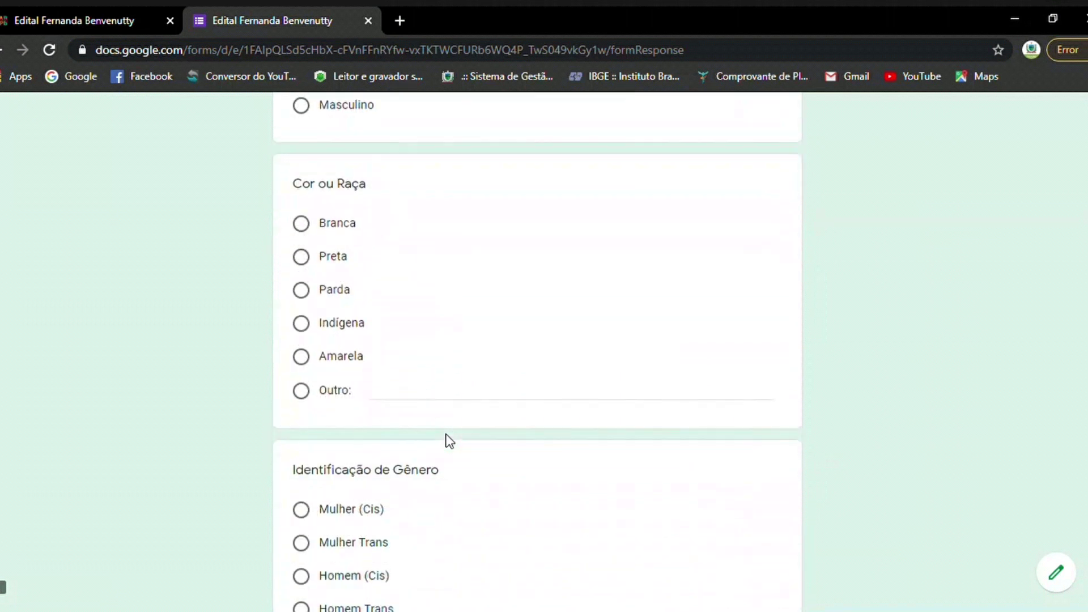
{"action": "scroll", "coordinate": [450, 440], "scroll_direction": "down", "scroll_amount": 4}
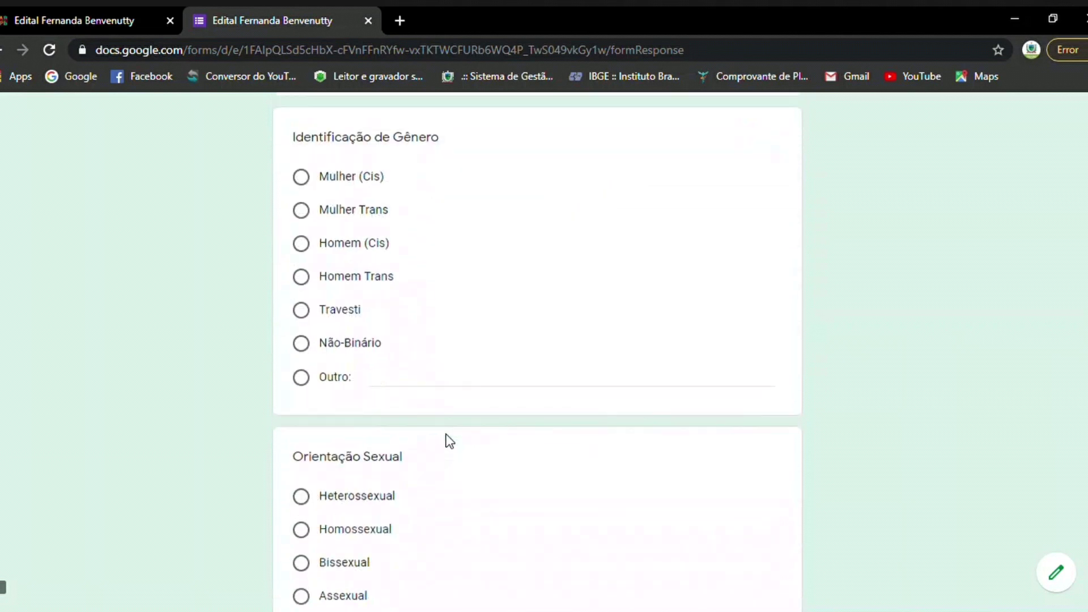
{"action": "scroll", "coordinate": [449, 441], "scroll_direction": "down", "scroll_amount": 3}
{"action": "scroll", "coordinate": [449, 441], "scroll_direction": "up", "scroll_amount": 20}
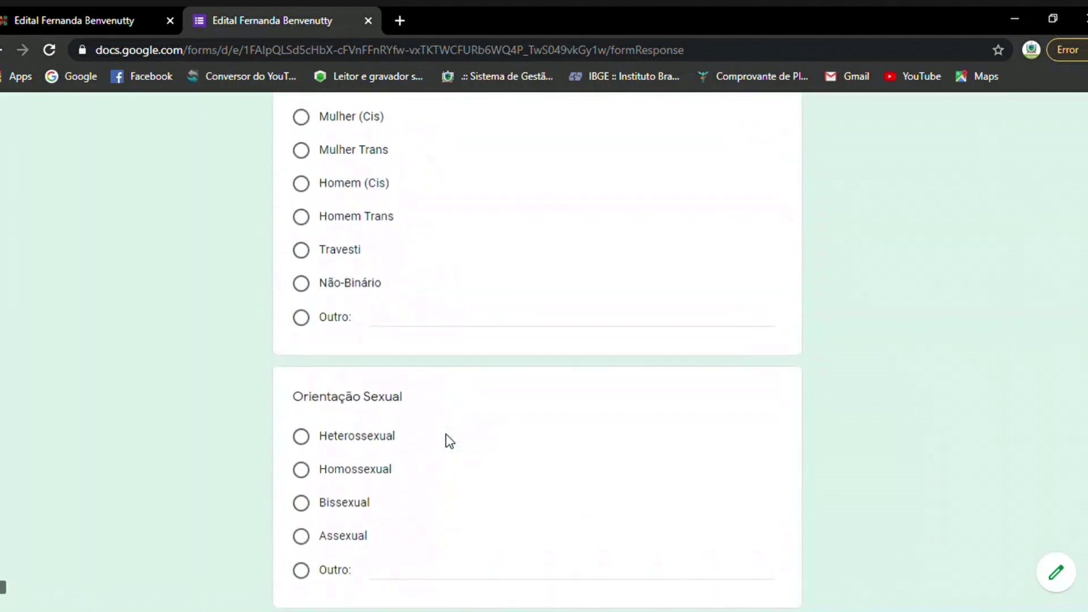
{"action": "scroll", "coordinate": [449, 440], "scroll_direction": "up", "scroll_amount": 15}
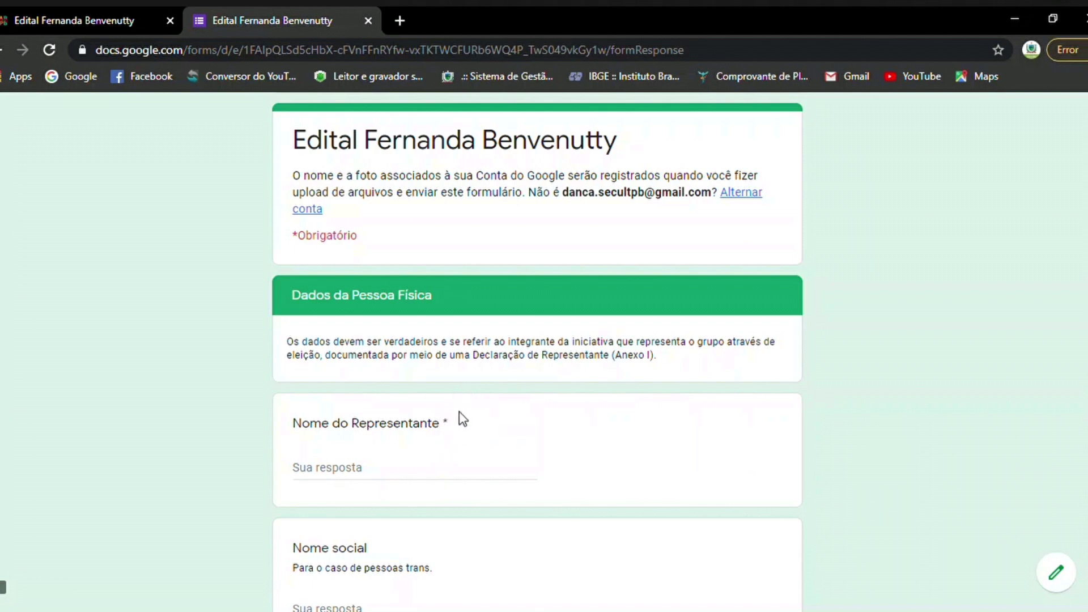
Type the beginning of the representative's name into the Nome do Representante answer.
{"action": "scroll", "coordinate": [466, 421], "scroll_direction": "down", "scroll_amount": 3}
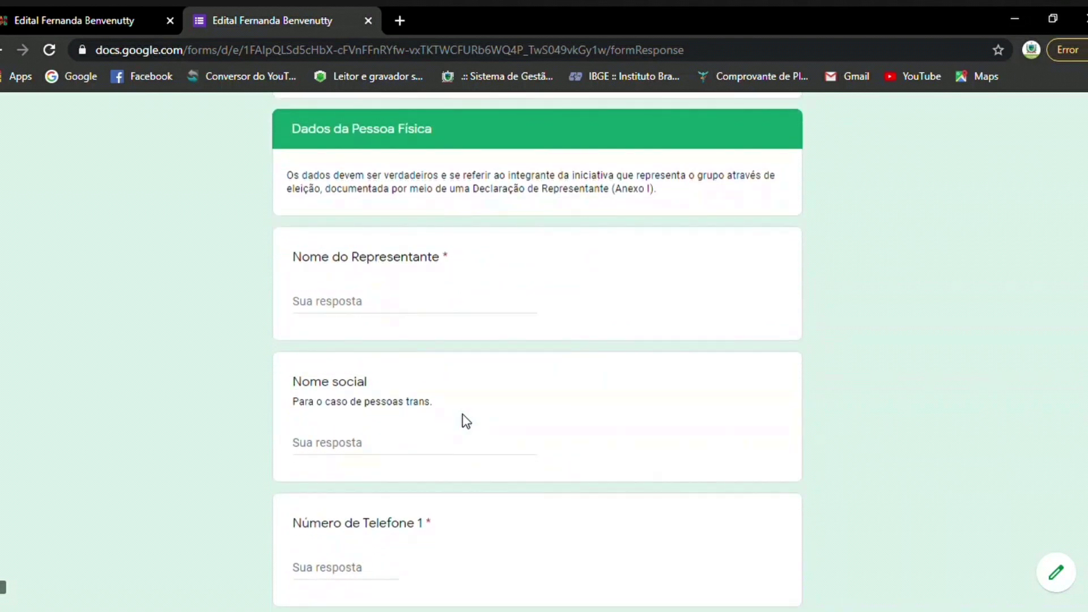
{"action": "scroll", "coordinate": [465, 421], "scroll_direction": "down", "scroll_amount": 4}
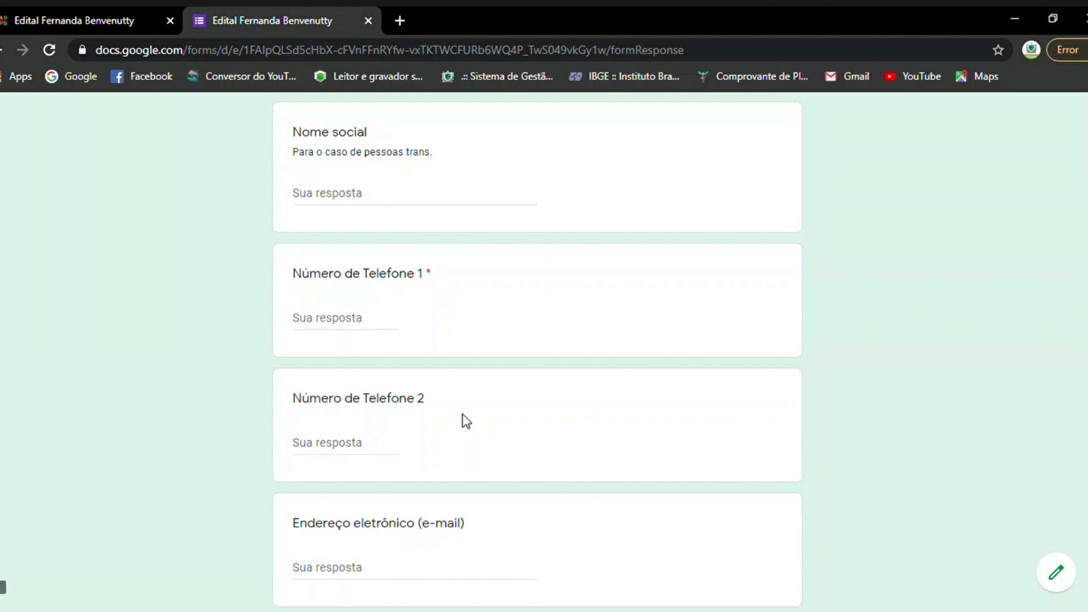
{"action": "scroll", "coordinate": [466, 422], "scroll_direction": "down", "scroll_amount": 1}
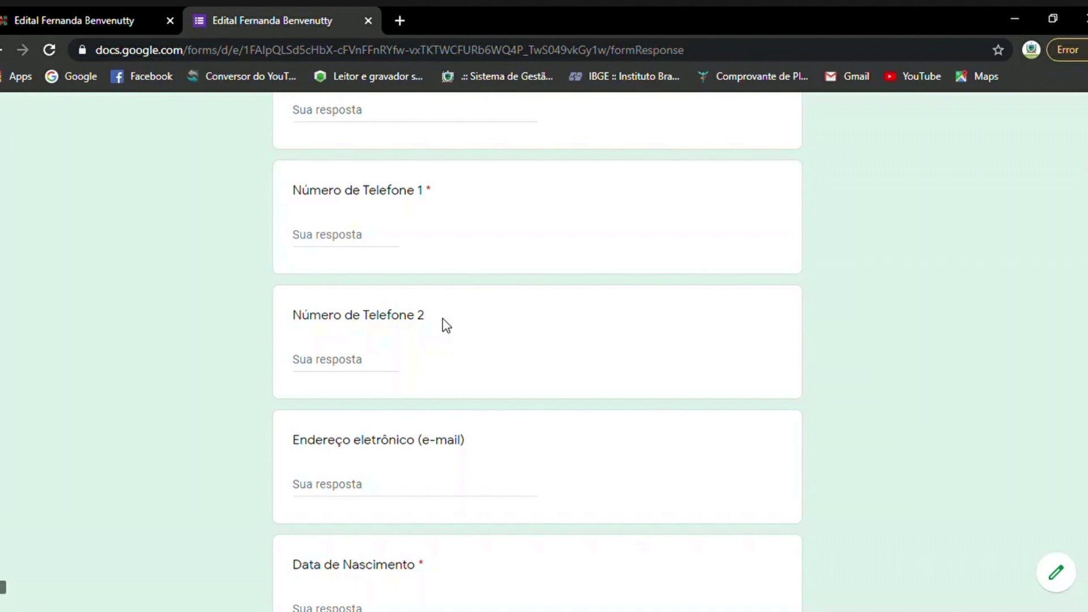
{"action": "scroll", "coordinate": [446, 326], "scroll_direction": "down", "scroll_amount": 4}
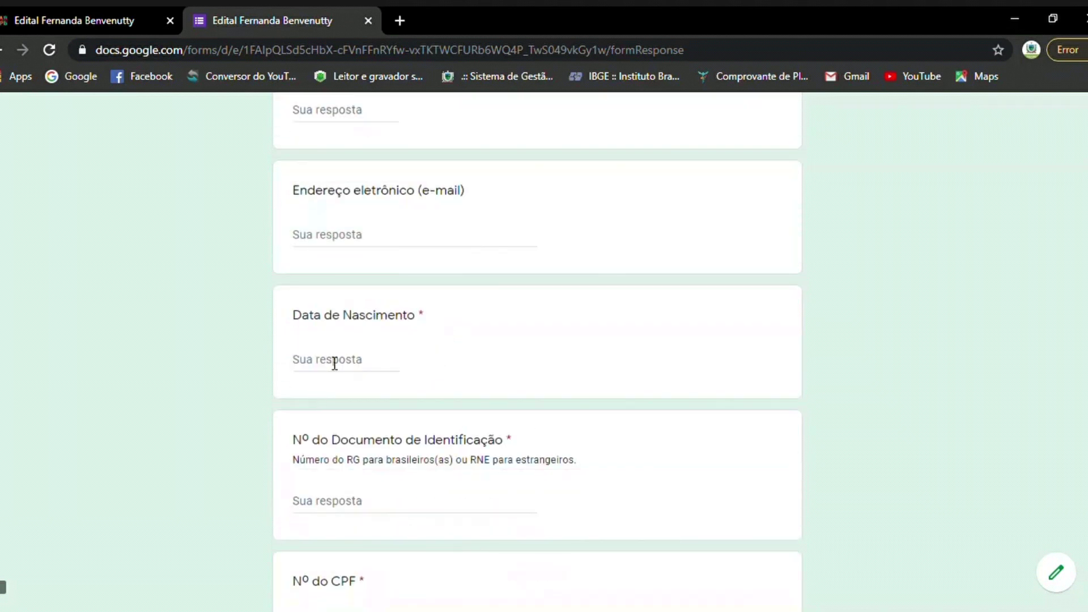
{"action": "left_click", "coordinate": [335, 363]}
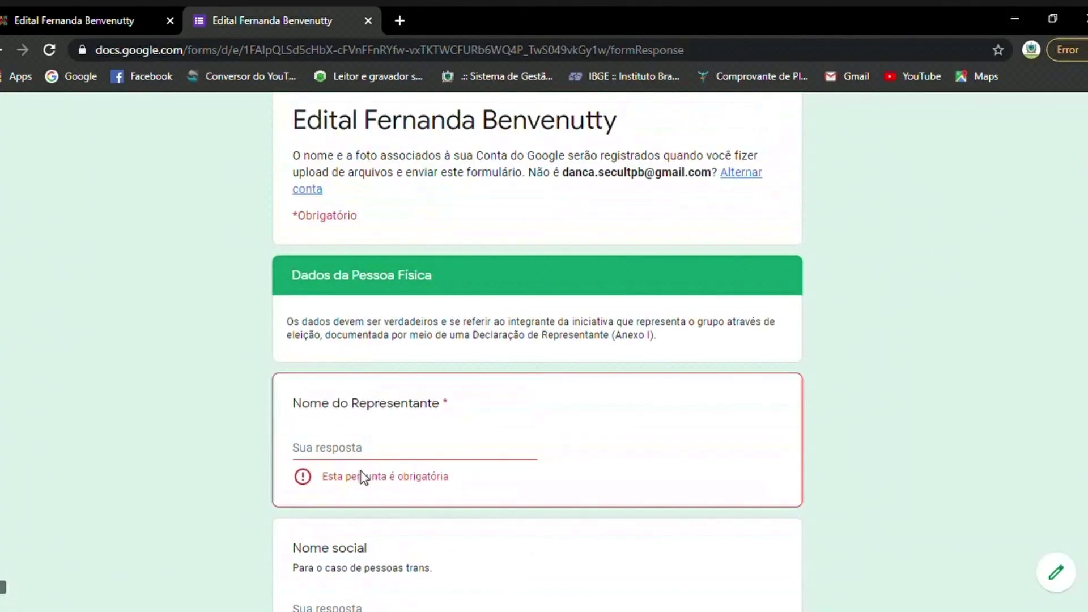
{"action": "left_click", "coordinate": [373, 455]}
{"action": "type", "text": "Maria"}
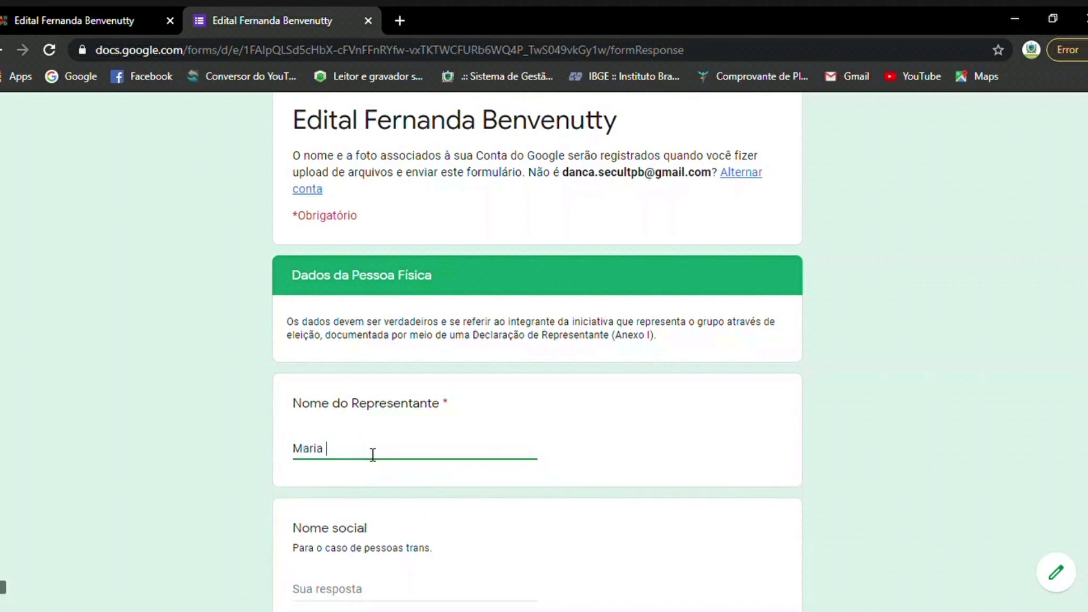
{"action": "scroll", "coordinate": [351, 486], "scroll_direction": "down", "scroll_amount": 6}
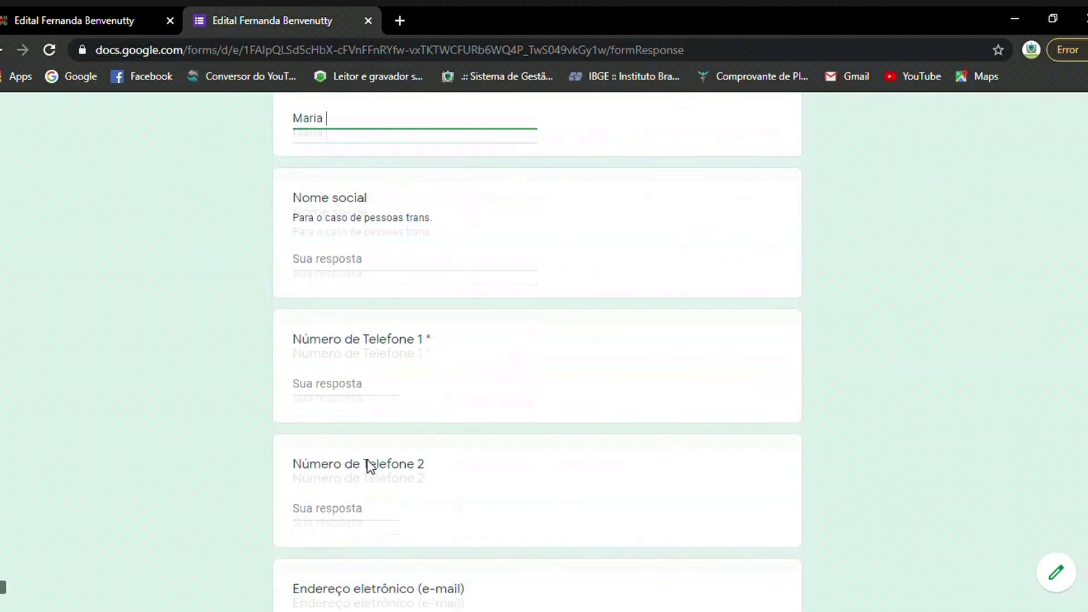
Enter the phone number in Número de Telefone 1 as digits only, without the space.
{"action": "left_click", "coordinate": [368, 388]}
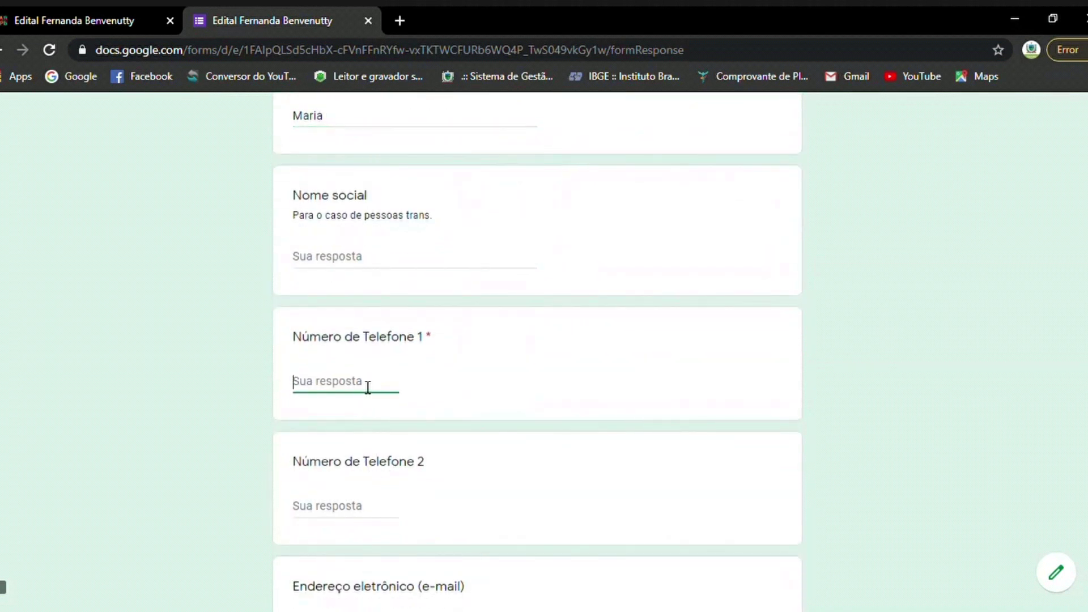
{"action": "type", "text": "83 999999999"}
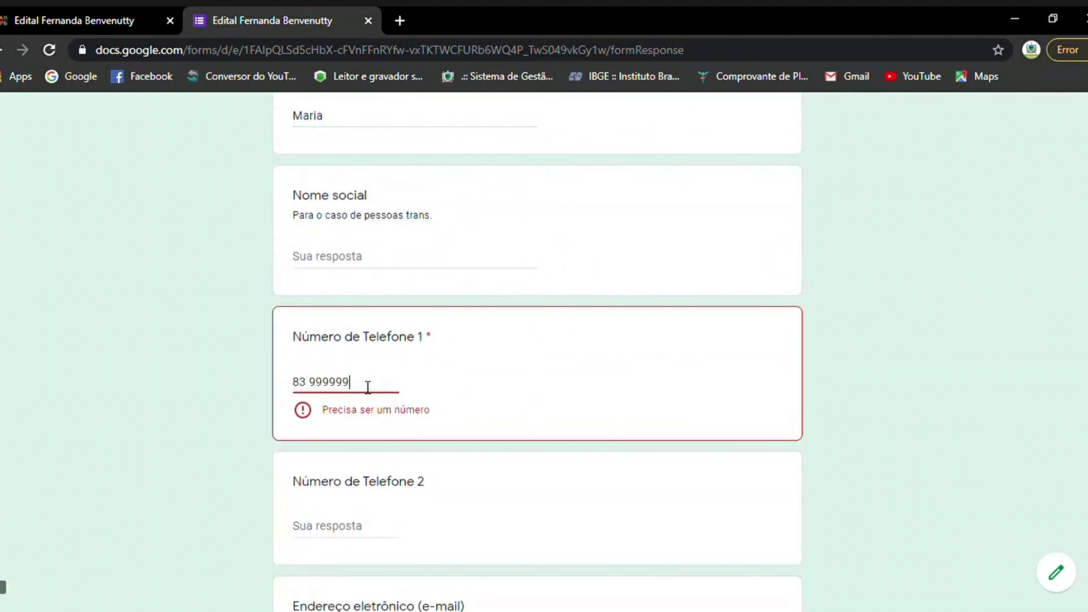
{"action": "left_click", "coordinate": [309, 383]}
{"action": "key", "text": "BackSpace"}
{"action": "scroll", "coordinate": [498, 400], "scroll_direction": "down", "scroll_amount": 3}
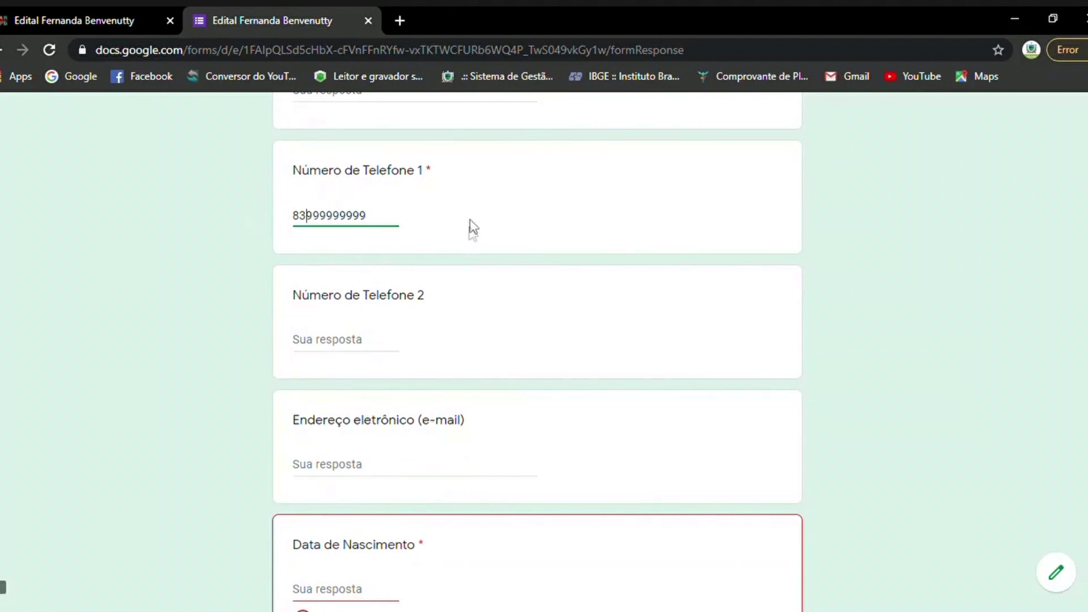
{"action": "left_click", "coordinate": [301, 224]}
{"action": "key", "text": "End"}
{"action": "scroll", "coordinate": [401, 334], "scroll_direction": "down", "scroll_amount": 1}
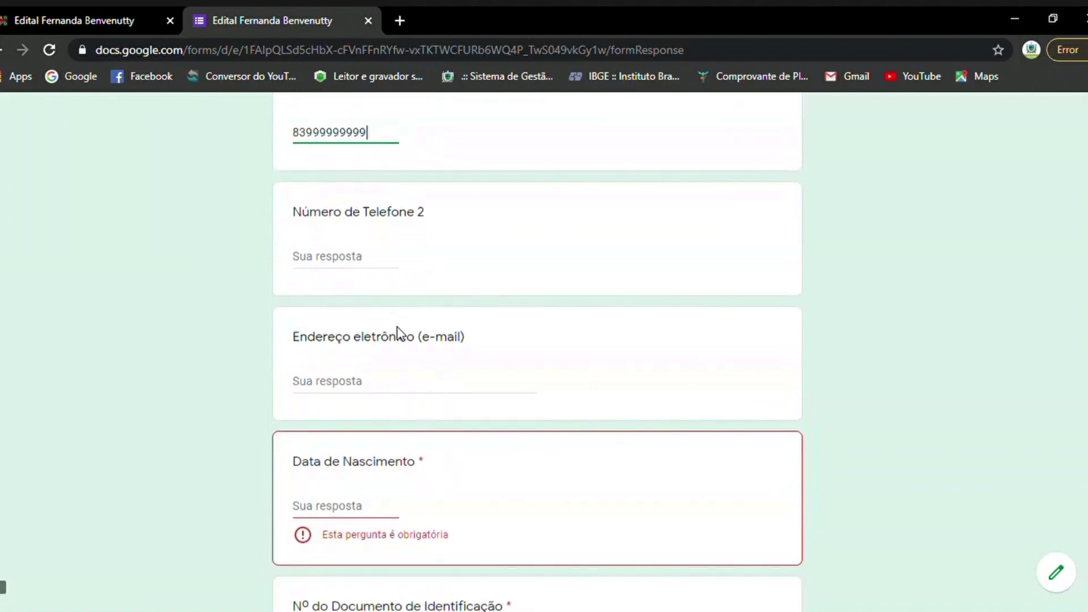
Fill in the contact's e-mail address in the e-mail question.
{"action": "left_click", "coordinate": [380, 385]}
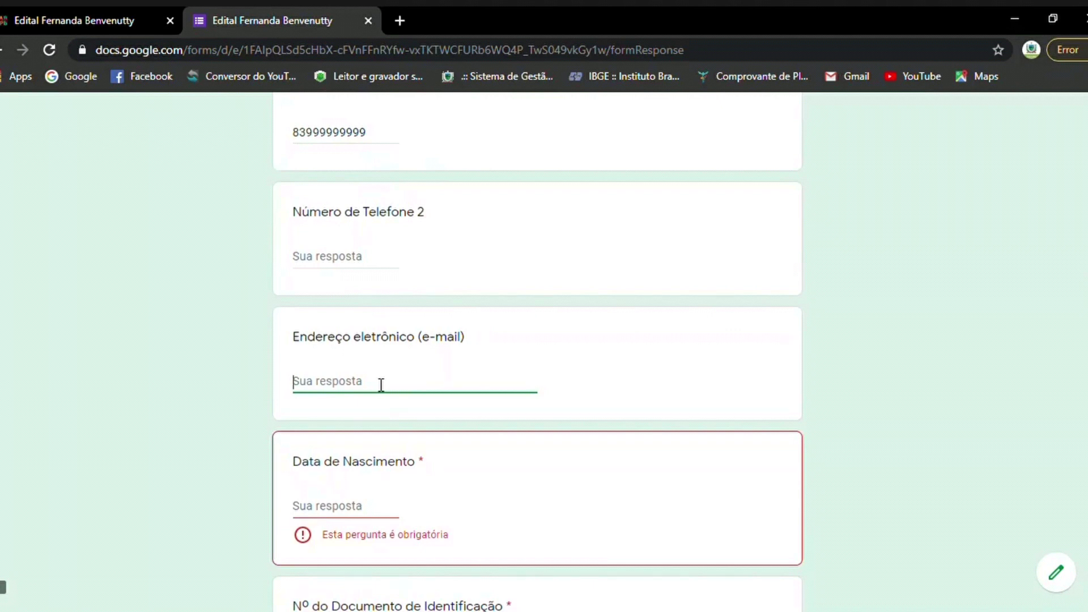
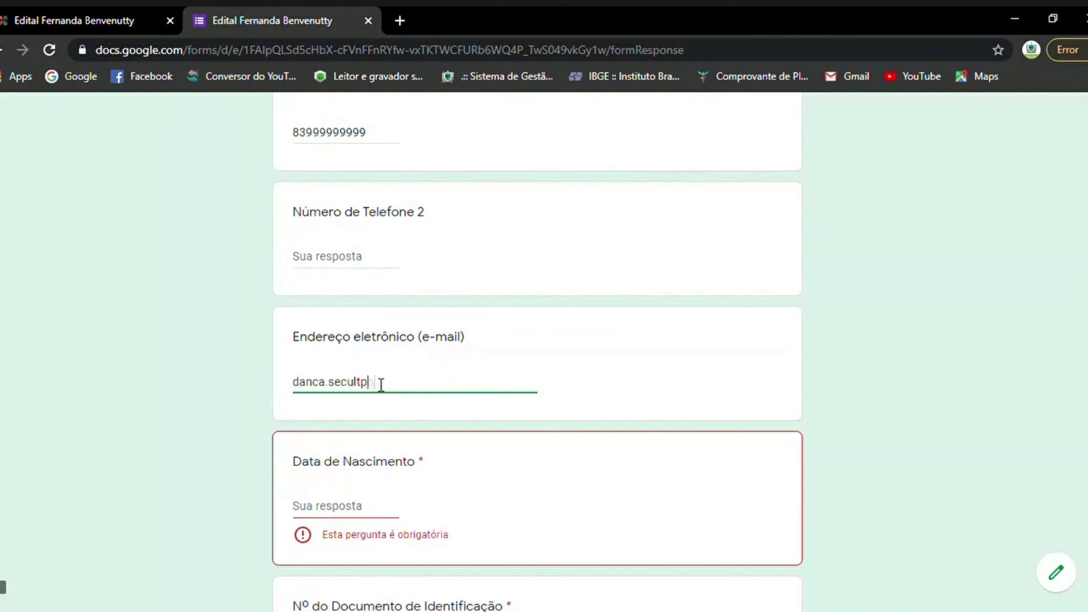
{"action": "scroll", "coordinate": [381, 384], "scroll_direction": "down", "scroll_amount": 2}
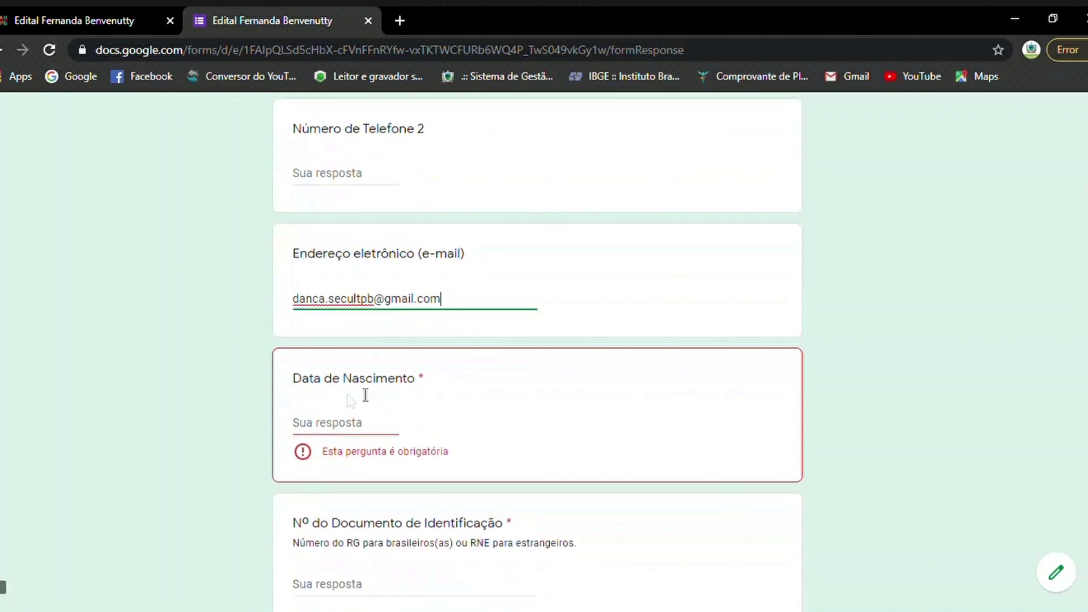
Type 01/01/1980 as Data de Nascimento and delete its second slash.
{"action": "left_click", "coordinate": [311, 426]}
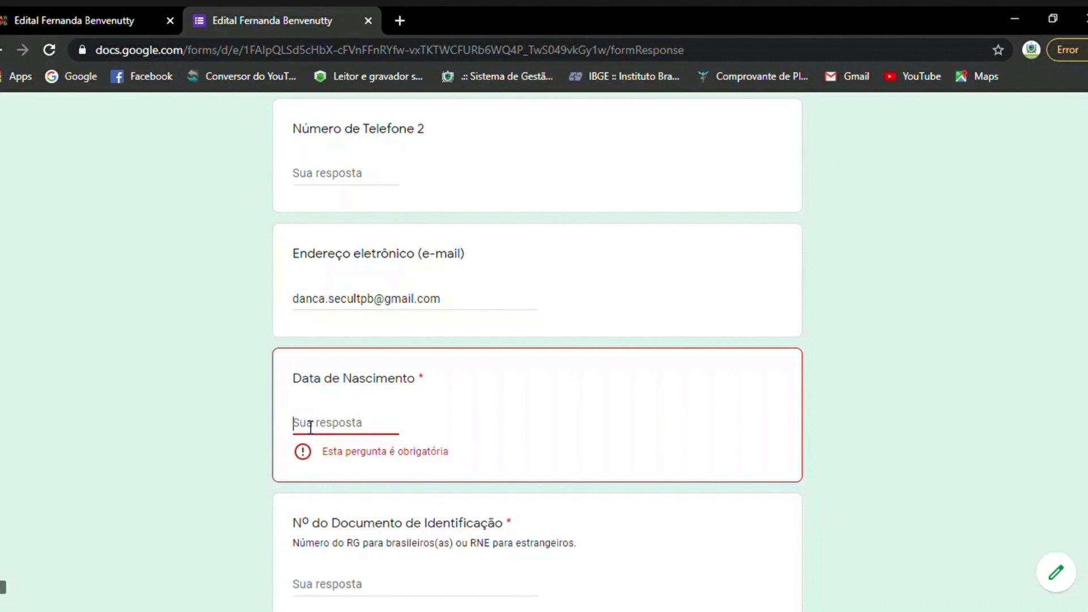
{"action": "type", "text": "01"}
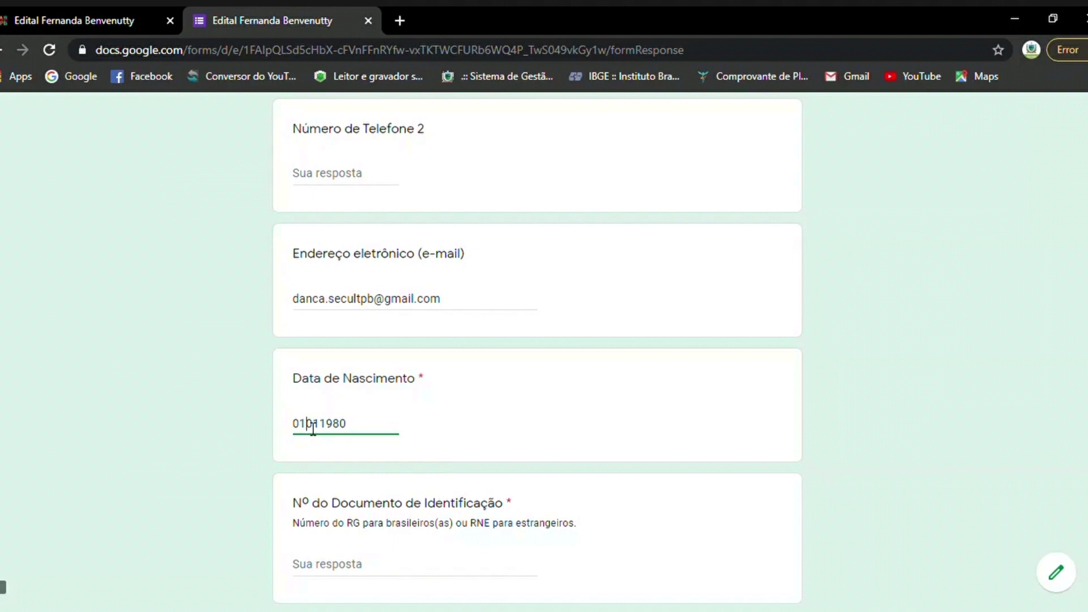
{"action": "type", "text": "1/011980"}
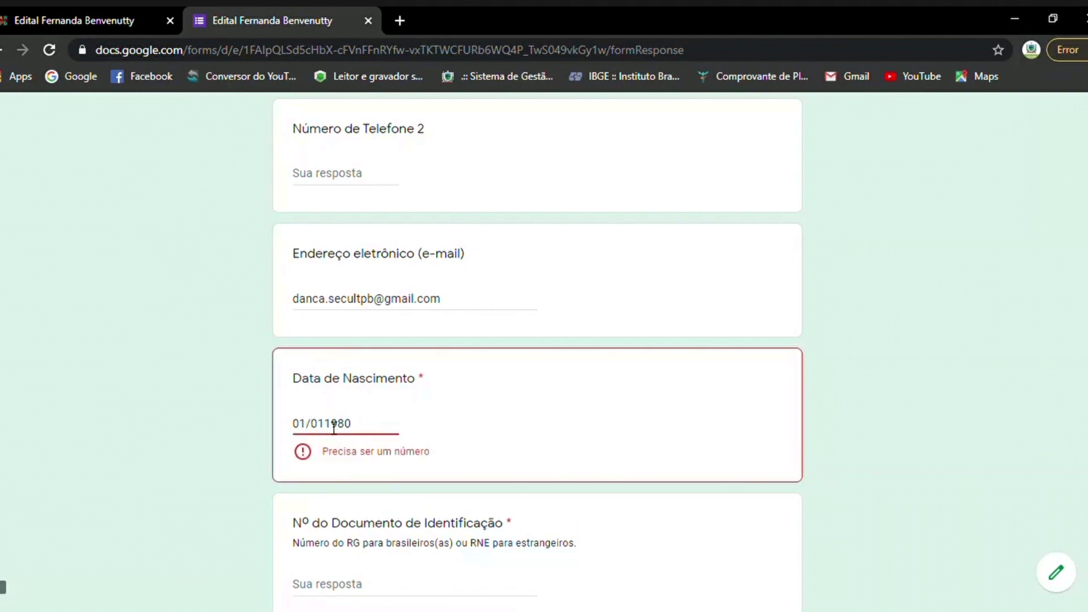
{"action": "type", "text": "/"}
{"action": "left_click", "coordinate": [333, 427]}
{"action": "key", "text": "BackSpace"}
Delete the remaining slash so the birth date reads 01011980.
{"action": "left_click", "coordinate": [311, 425]}
{"action": "key", "text": "BackSpace"}
{"action": "scroll", "coordinate": [421, 437], "scroll_direction": "down", "scroll_amount": 3}
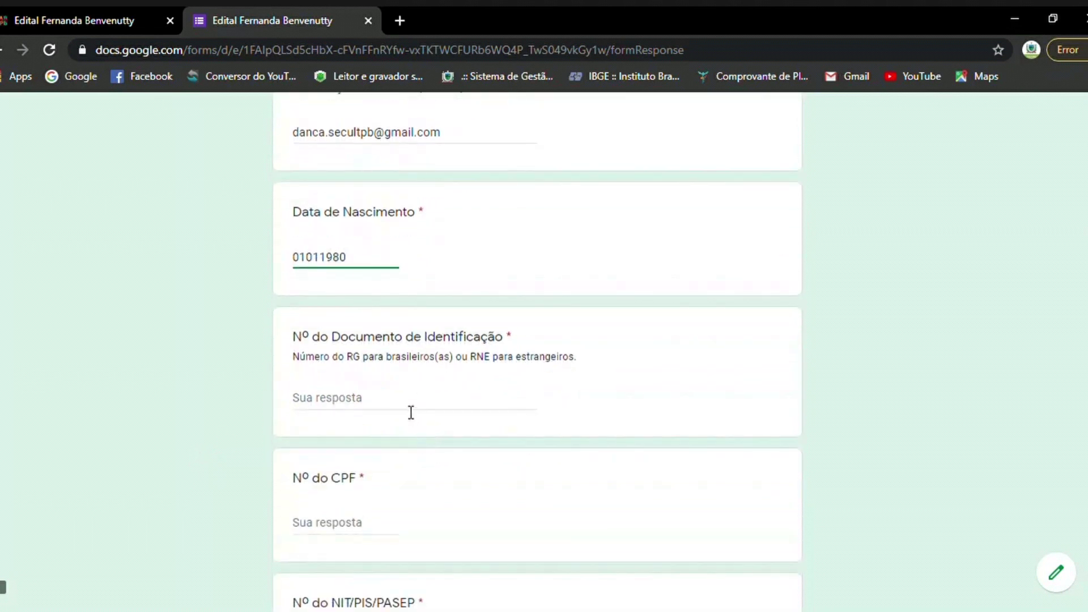
Enter a run of 1s as document number, 2s as CPF, and 3s as NIT/PIS/PASEP.
{"action": "left_click", "coordinate": [411, 413]}
{"action": "type", "text": "111111"}
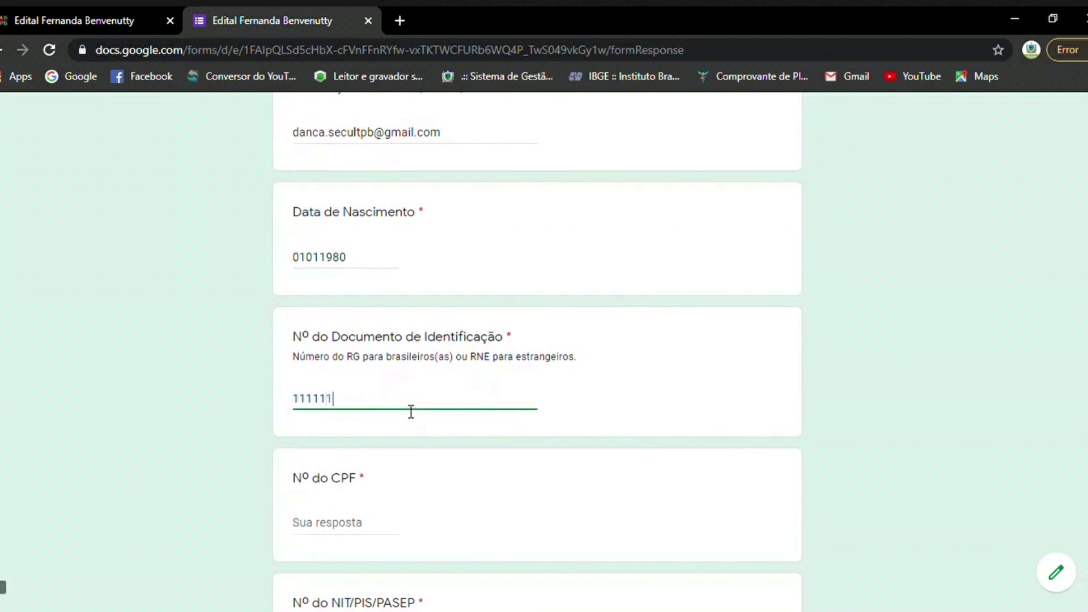
{"action": "type", "text": "1111111111"}
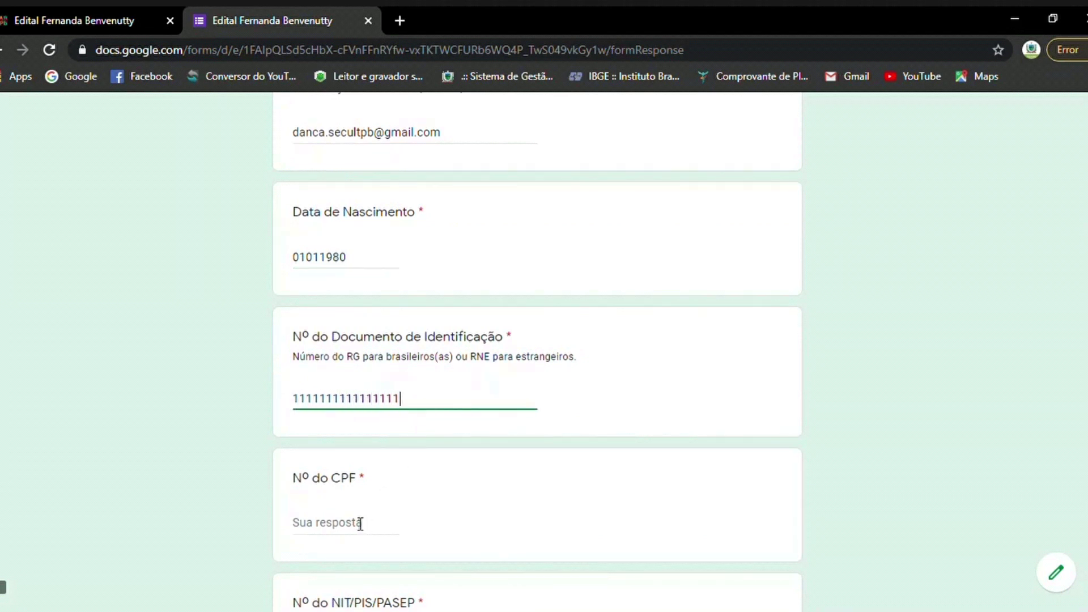
{"action": "left_click", "coordinate": [354, 525]}
{"action": "type", "text": "2222"}
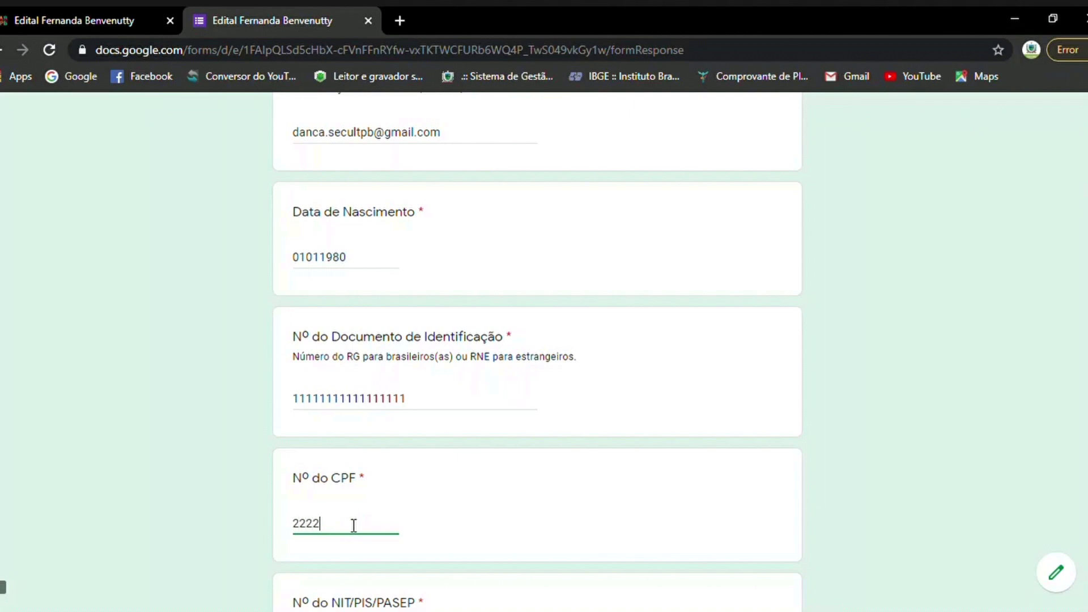
{"action": "type", "text": "222222222222"}
{"action": "scroll", "coordinate": [437, 474], "scroll_direction": "down", "scroll_amount": 4}
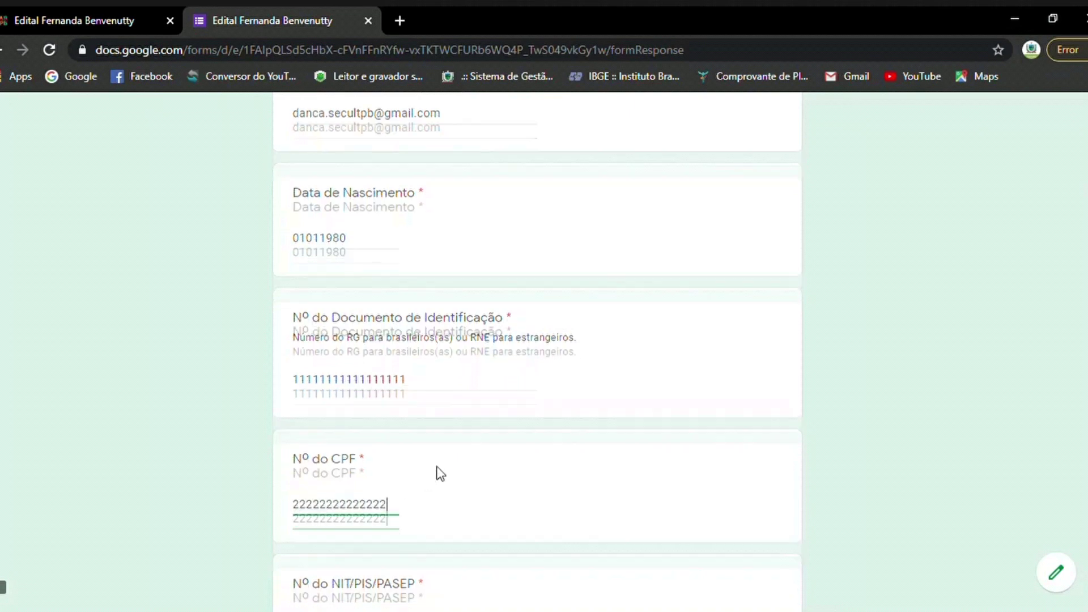
{"action": "left_click", "coordinate": [364, 400]}
{"action": "type", "text": "33333"}
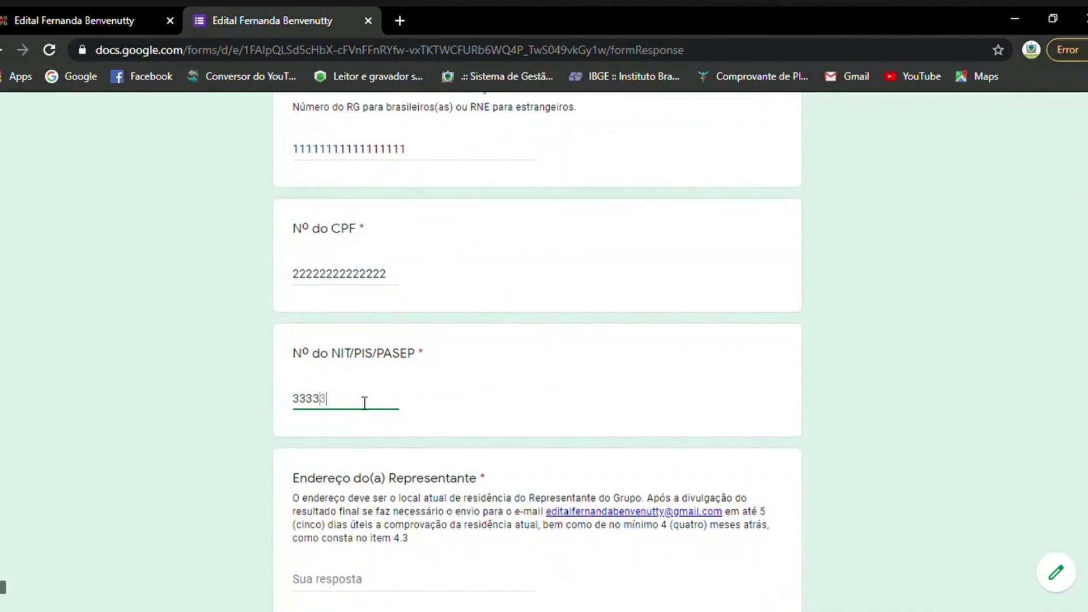
{"action": "type", "text": "3333333333333"}
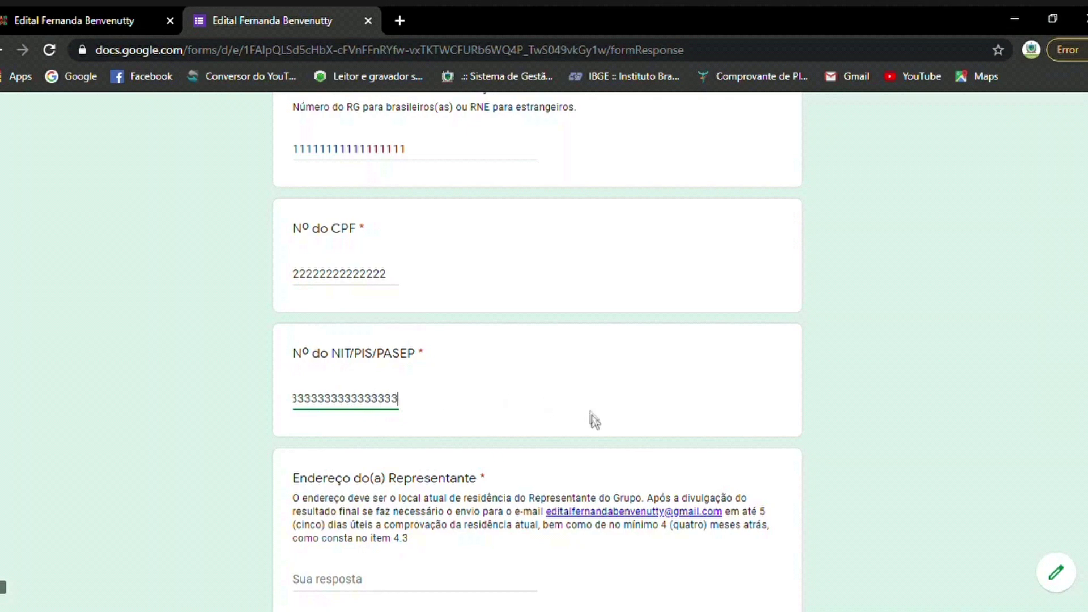
{"action": "scroll", "coordinate": [400, 420], "scroll_direction": "down", "scroll_amount": 7}
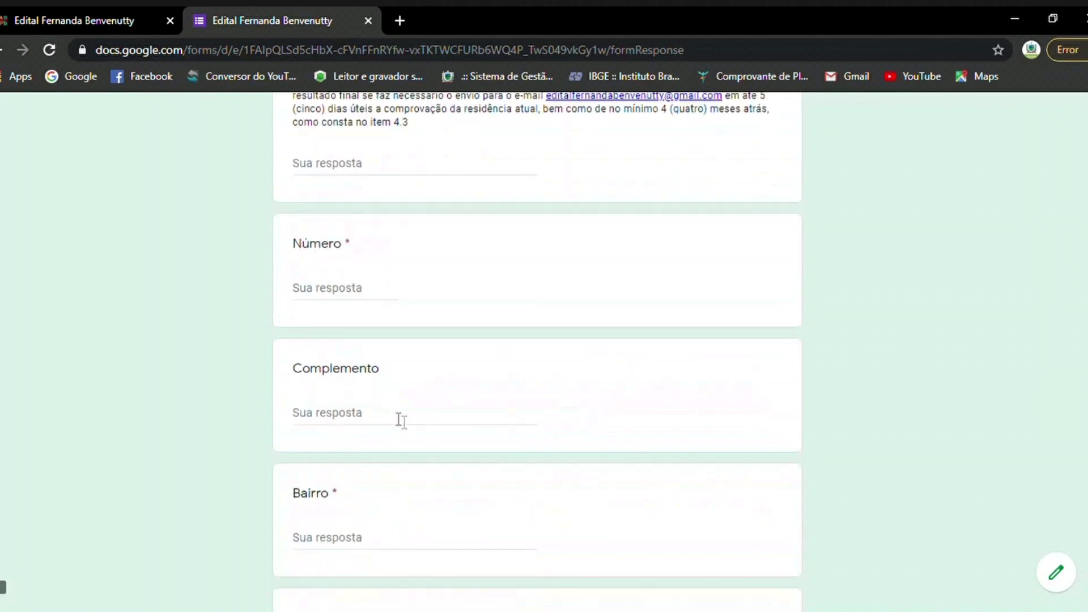
Enter the street and house number of the representative's address.
{"action": "left_click", "coordinate": [344, 168]}
{"action": "type", "text": "Rua X"}
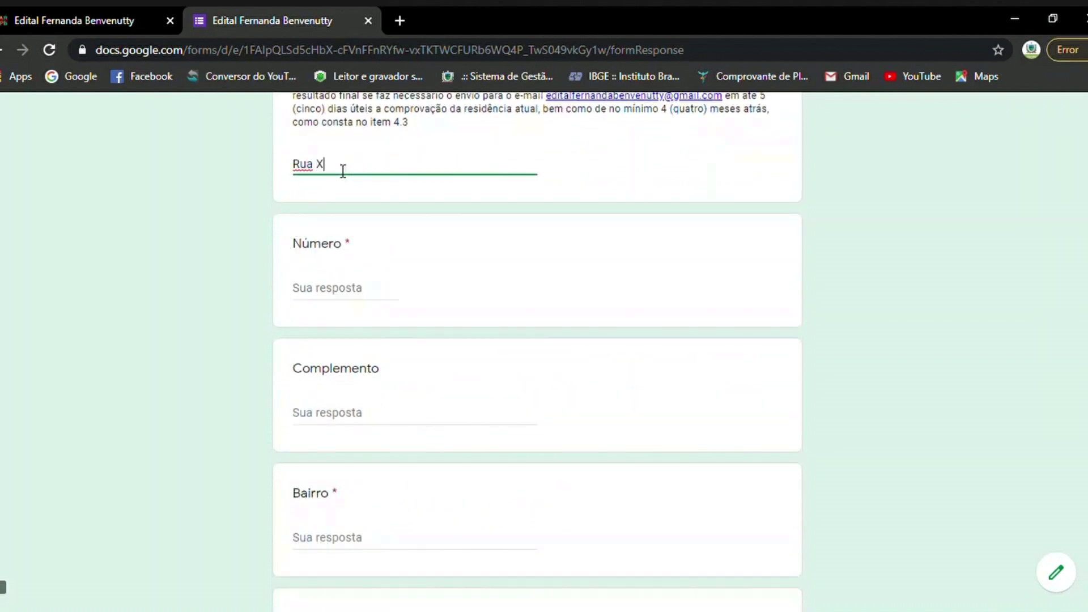
{"action": "left_click", "coordinate": [321, 290]}
{"action": "type", "text": "1"}
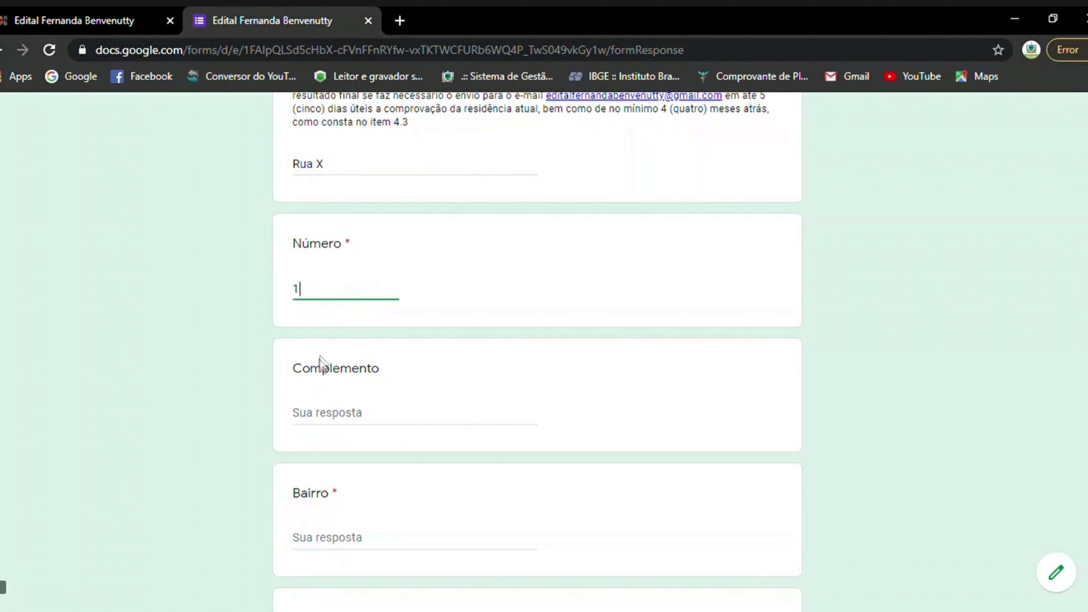
{"action": "scroll", "coordinate": [538, 425], "scroll_direction": "down", "scroll_amount": 1}
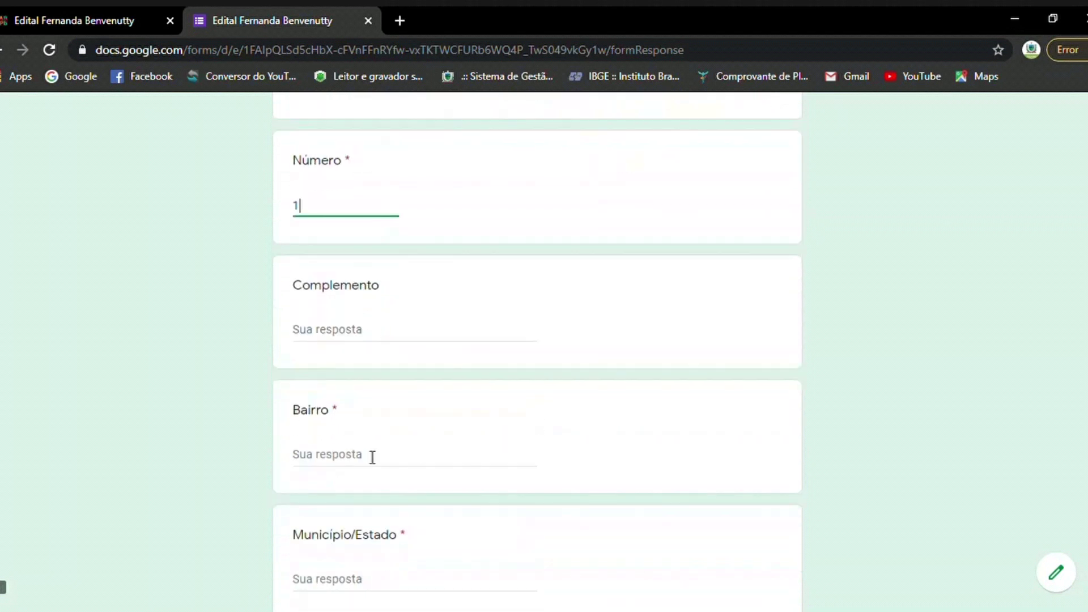
Fill in the Bairro, Município/Estado and CEP fields of the address.
{"action": "left_click", "coordinate": [370, 456]}
{"action": "type", "text": "Y"}
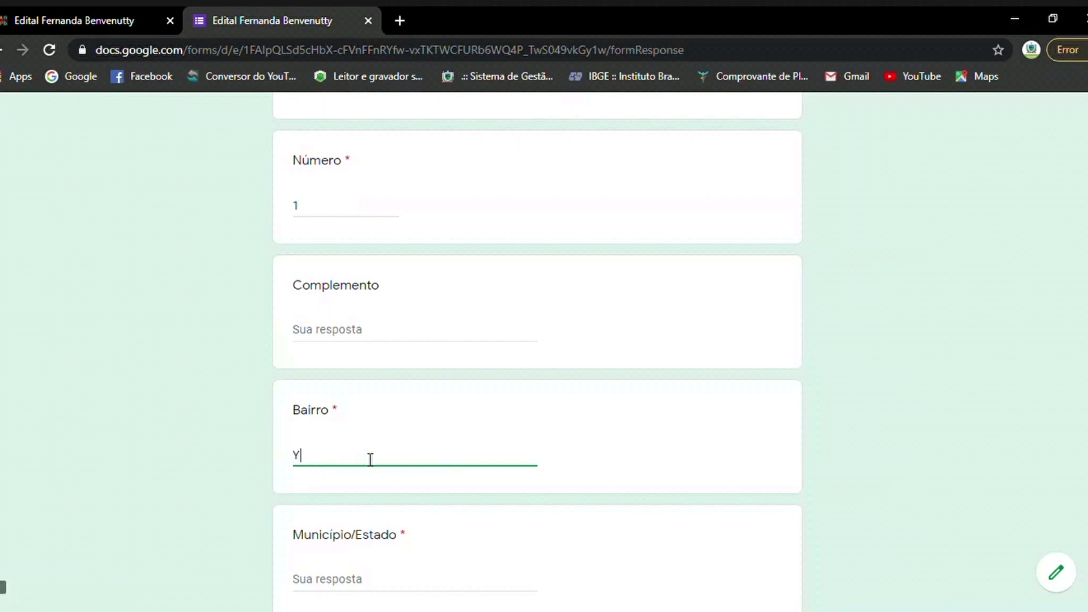
{"action": "scroll", "coordinate": [369, 457], "scroll_direction": "down", "scroll_amount": 2}
{"action": "left_click", "coordinate": [368, 429]}
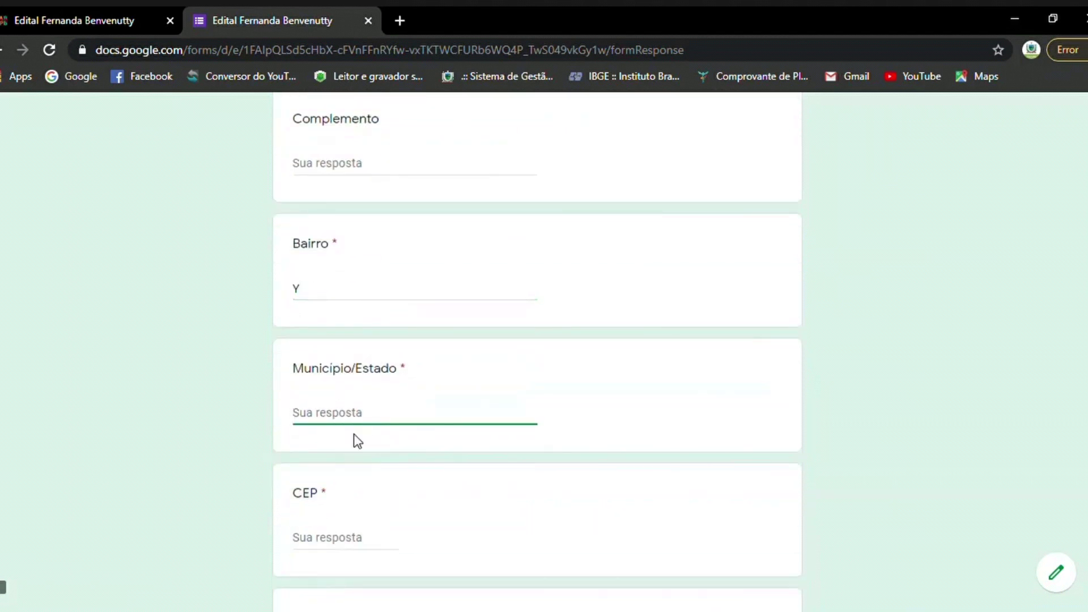
{"action": "type", "text": "Z"}
{"action": "scroll", "coordinate": [357, 441], "scroll_direction": "down", "scroll_amount": 2}
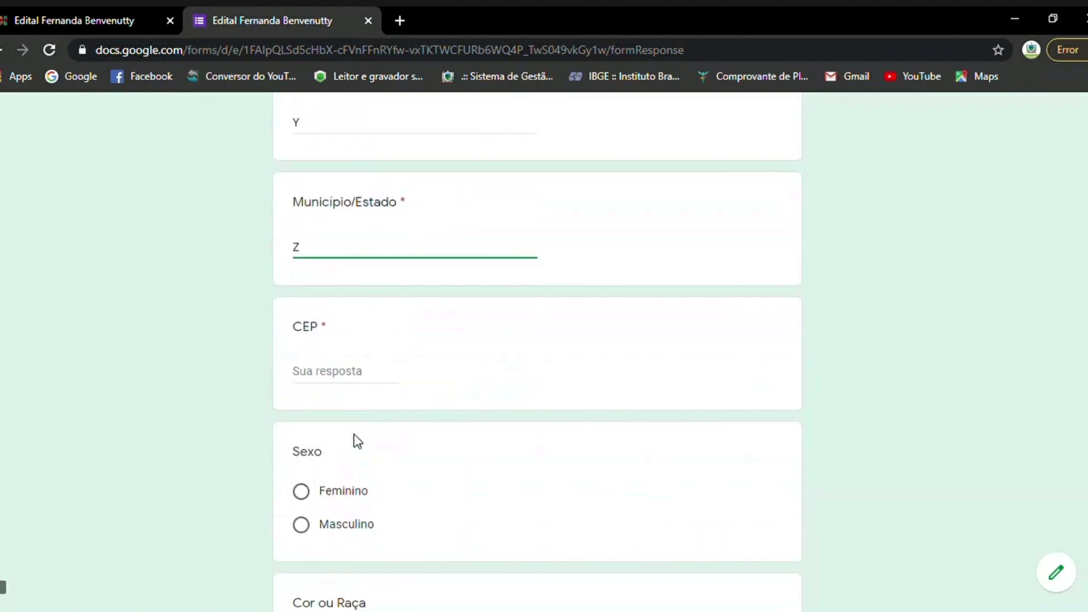
{"action": "left_click", "coordinate": [371, 372]}
{"action": "type", "text": "555555555555"}
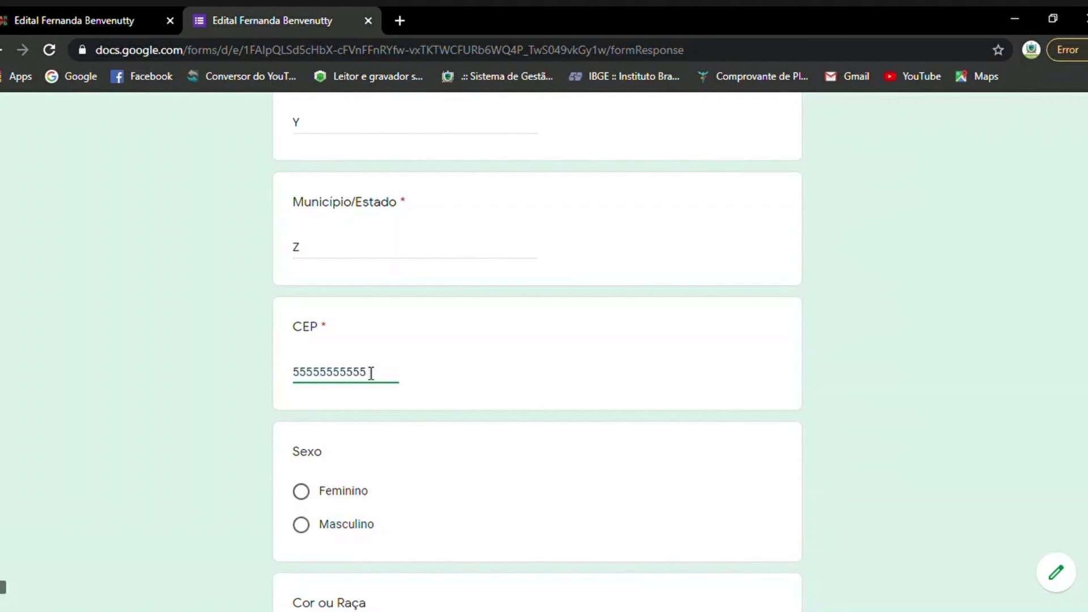
{"action": "scroll", "coordinate": [369, 372], "scroll_direction": "down", "scroll_amount": 2}
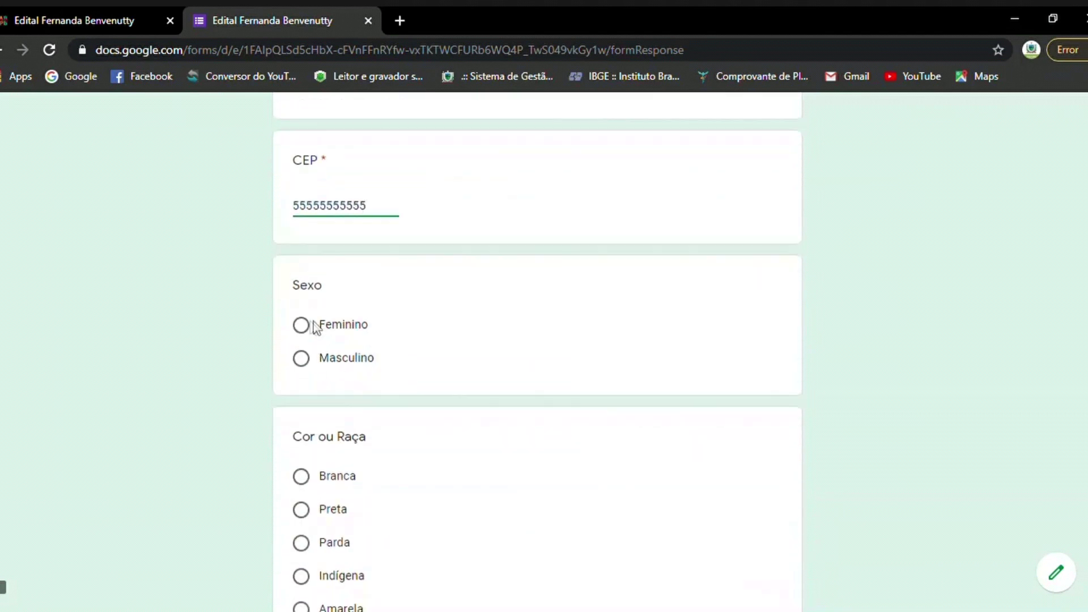
Choose Feminino for sex, Branca for race, Mulher (Cis) for gender, Heterossexual for orientation.
{"action": "left_click", "coordinate": [312, 324]}
{"action": "scroll", "coordinate": [593, 384], "scroll_direction": "down", "scroll_amount": 2}
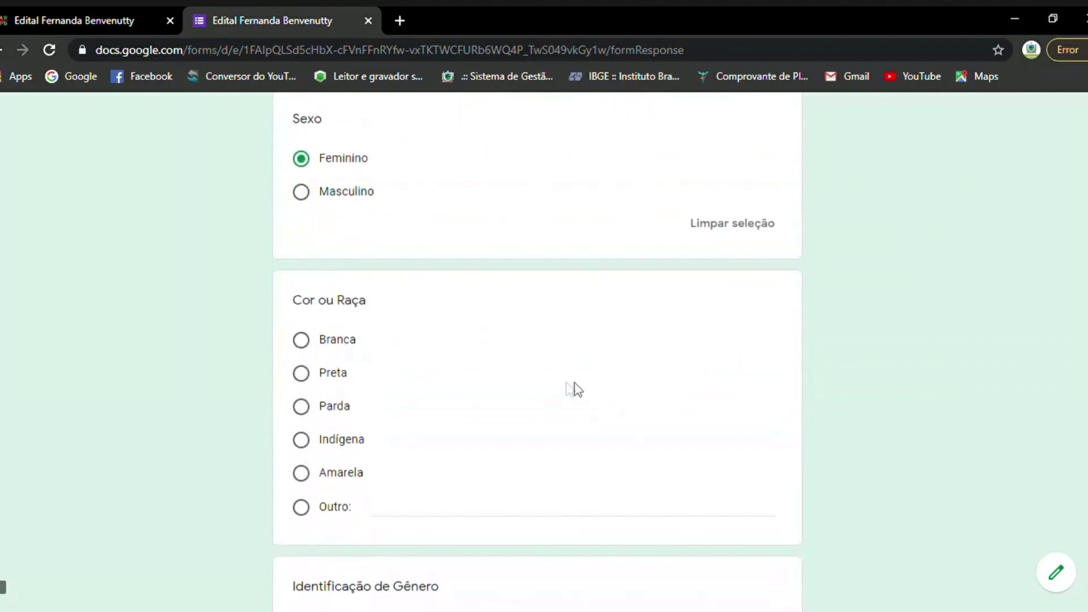
{"action": "left_click", "coordinate": [303, 347]}
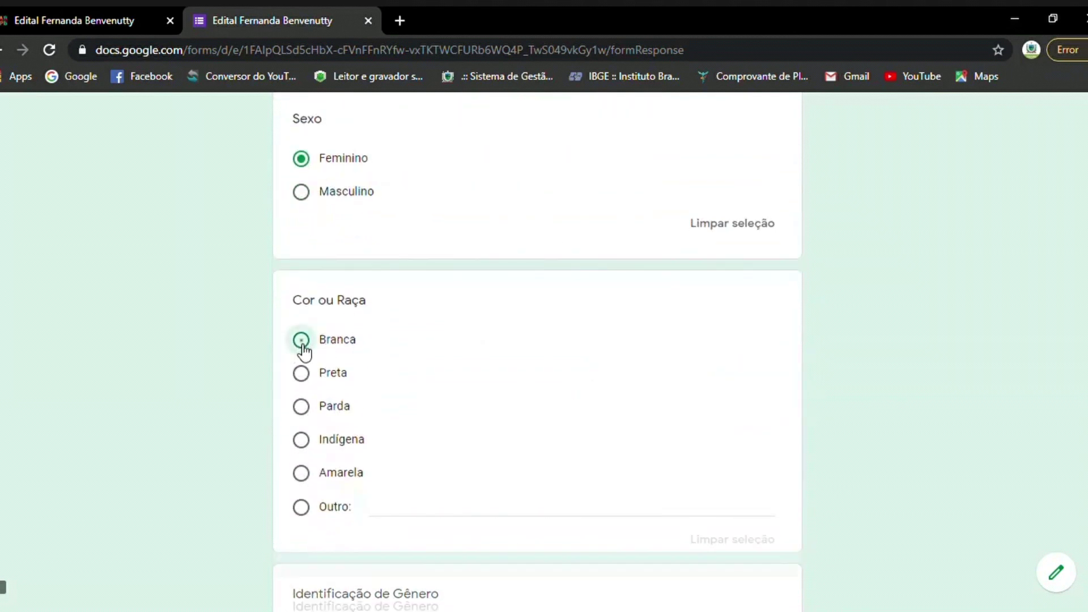
{"action": "scroll", "coordinate": [546, 345], "scroll_direction": "down", "scroll_amount": 4}
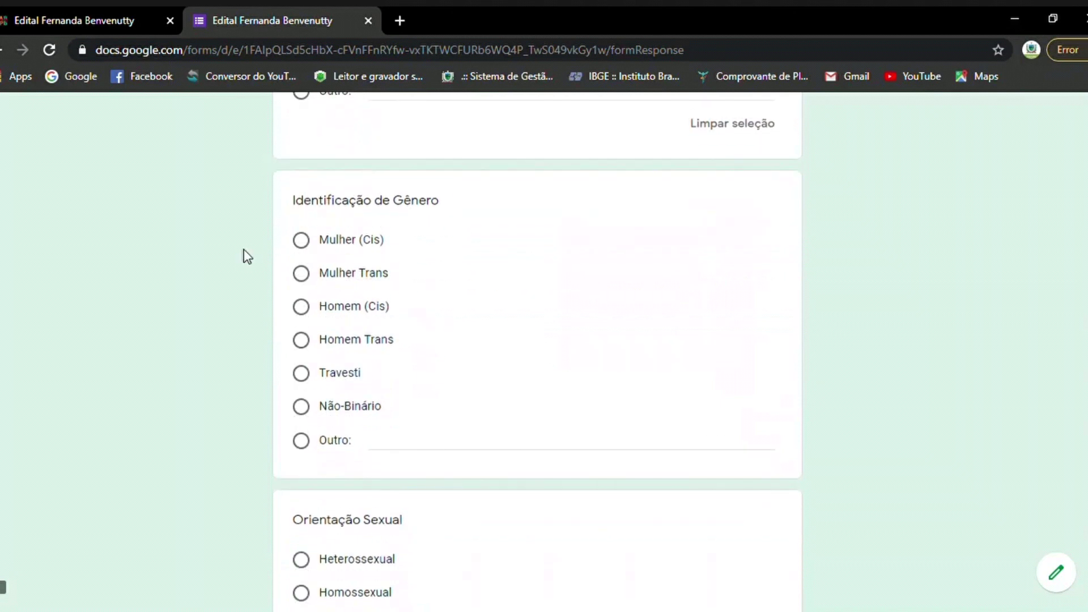
{"action": "left_click", "coordinate": [306, 248]}
{"action": "scroll", "coordinate": [615, 362], "scroll_direction": "down", "scroll_amount": 4}
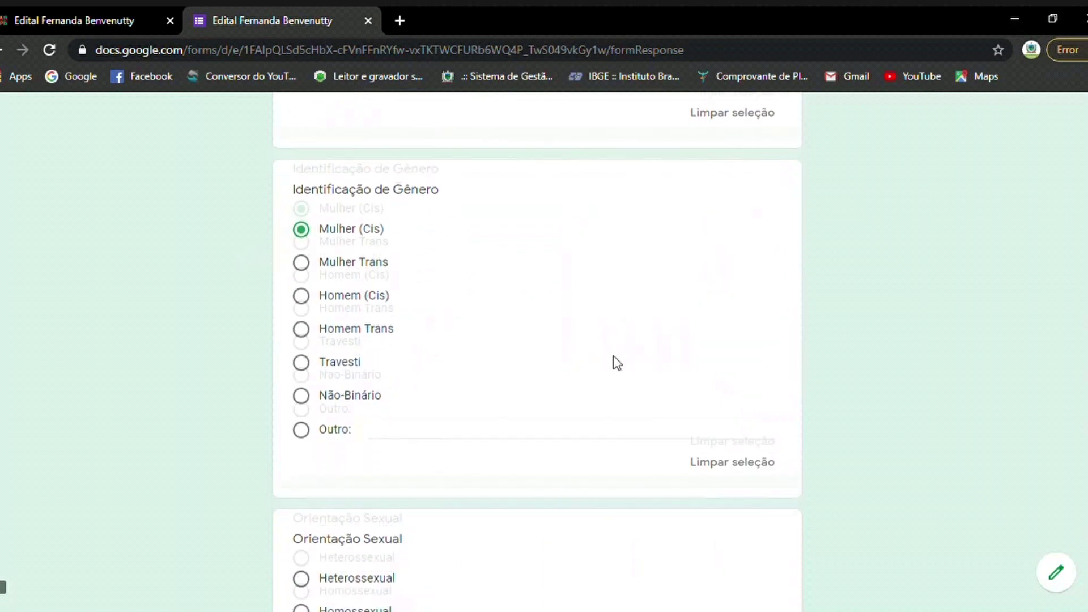
{"action": "left_click", "coordinate": [302, 340]}
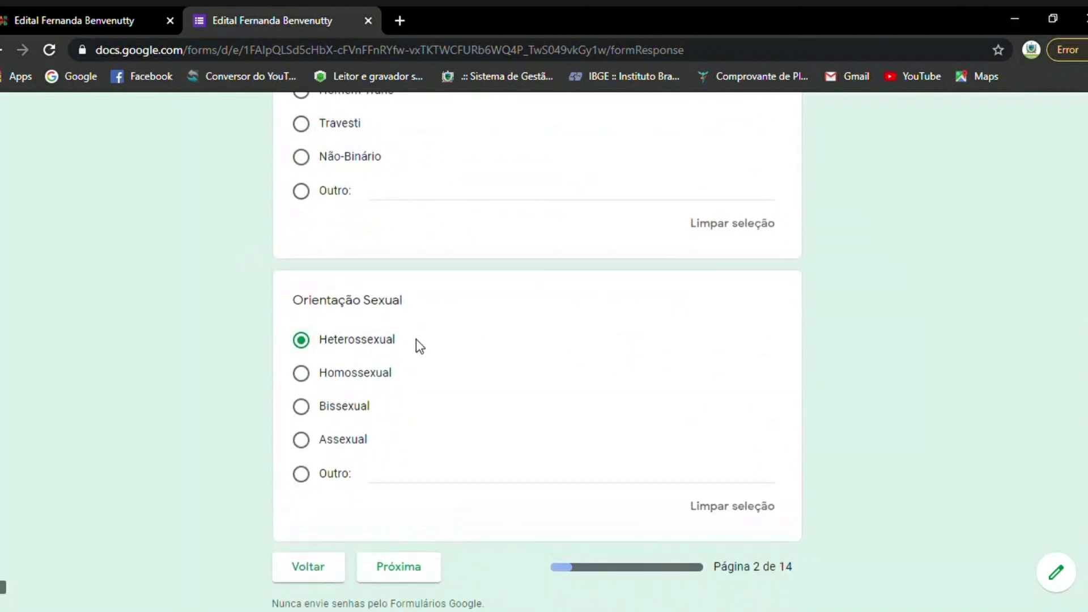
{"action": "scroll", "coordinate": [417, 362], "scroll_direction": "down", "scroll_amount": 2}
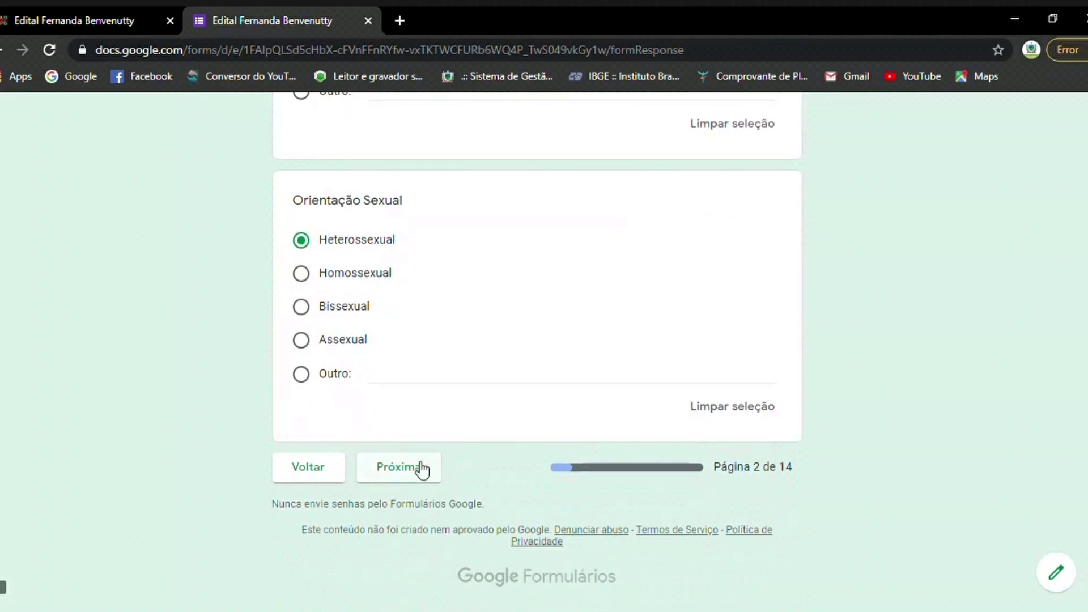
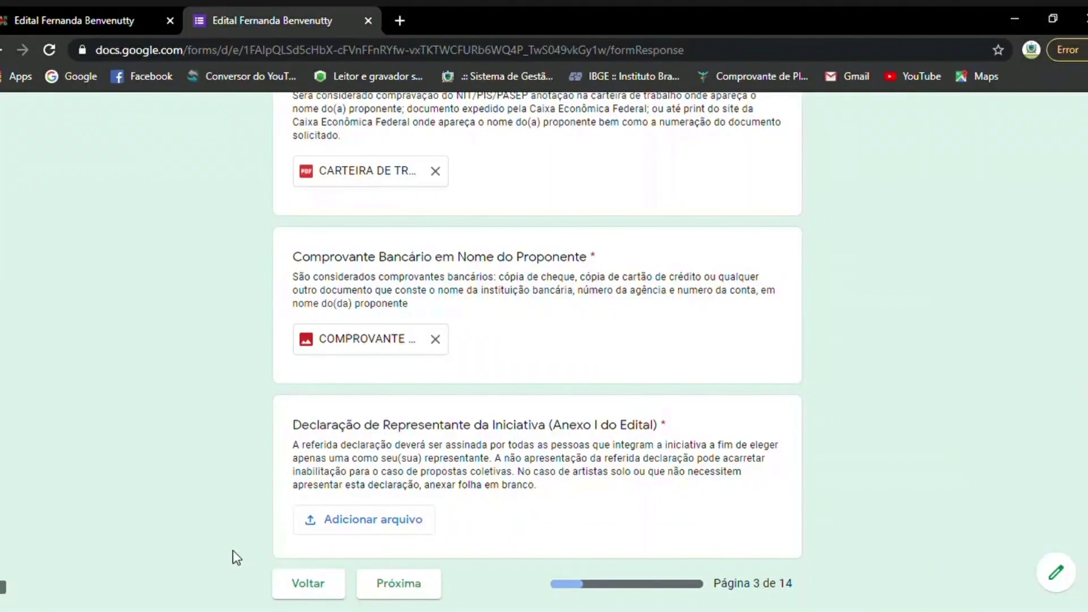
Switch to the edital's Google Sites page listing the prize categories and Anexo I–VI documents.
{"action": "scroll", "coordinate": [623, 436], "scroll_direction": "down", "scroll_amount": 2}
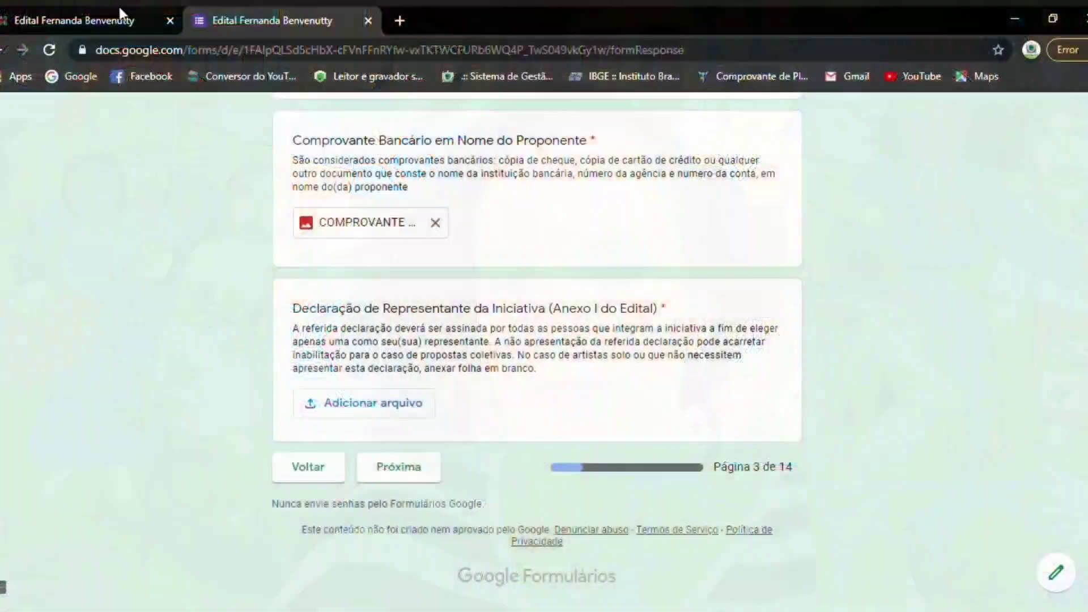
{"action": "left_click", "coordinate": [94, 14]}
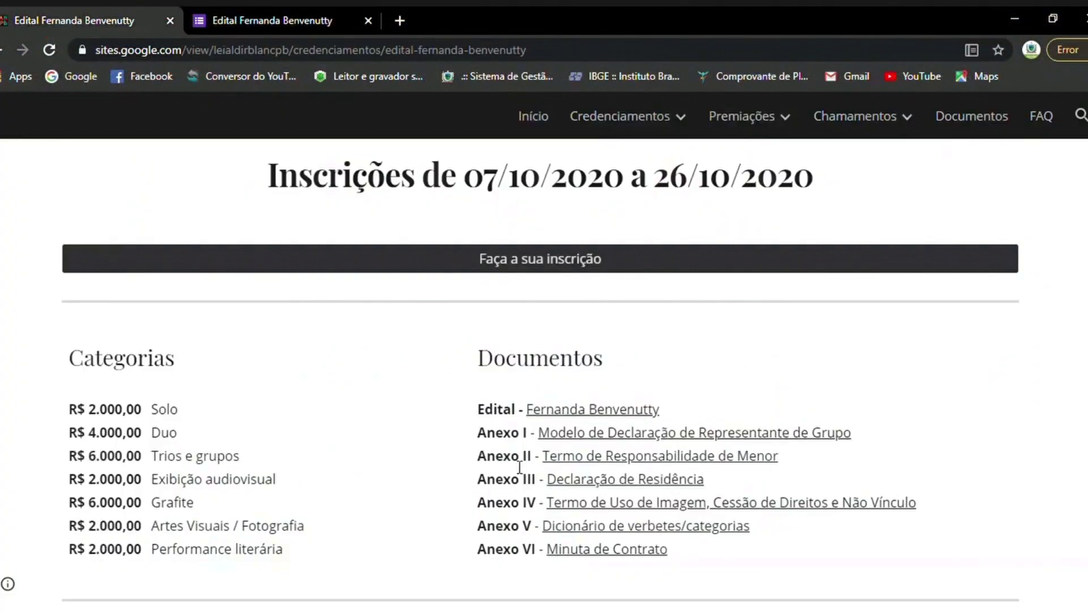
Open the Anexo I declaration model in Drive and read through it to the signature lines.
{"action": "left_click", "coordinate": [604, 434]}
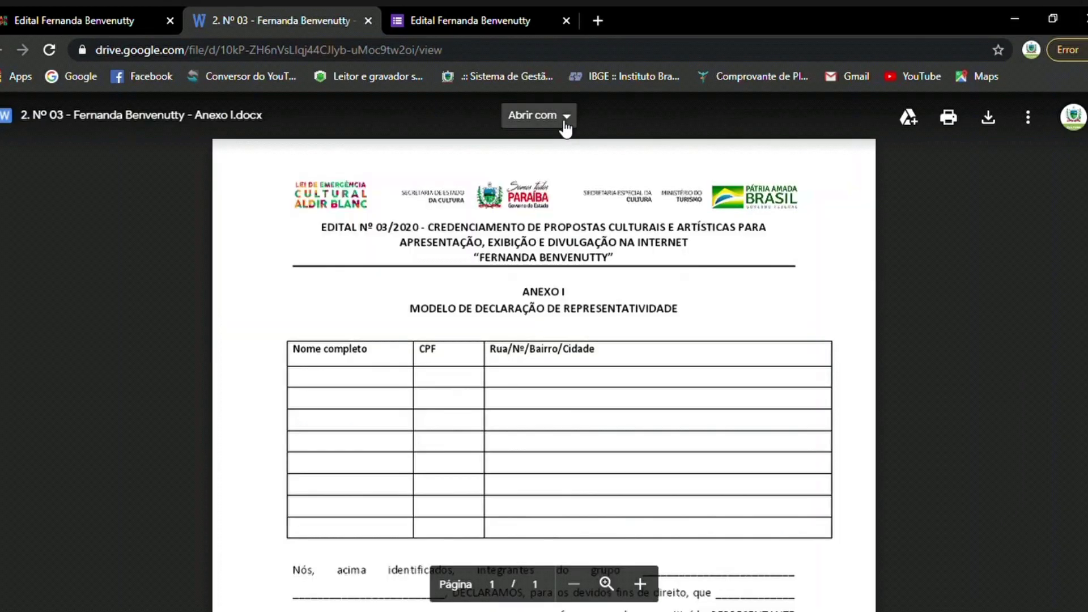
{"action": "left_click", "coordinate": [564, 127]}
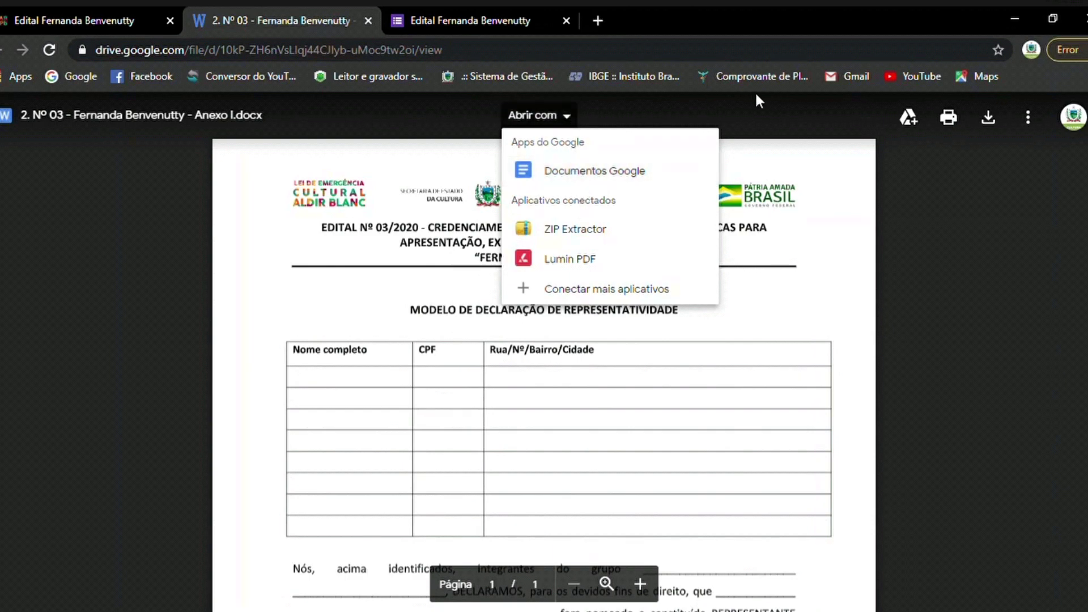
{"action": "left_click", "coordinate": [798, 124]}
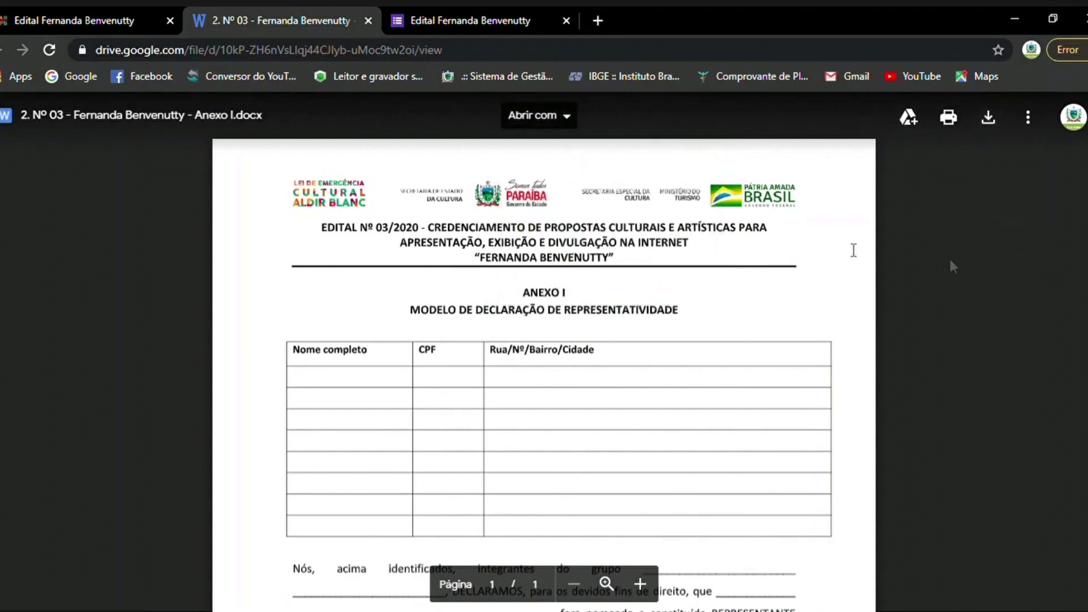
{"action": "scroll", "coordinate": [635, 234], "scroll_direction": "down", "scroll_amount": 3}
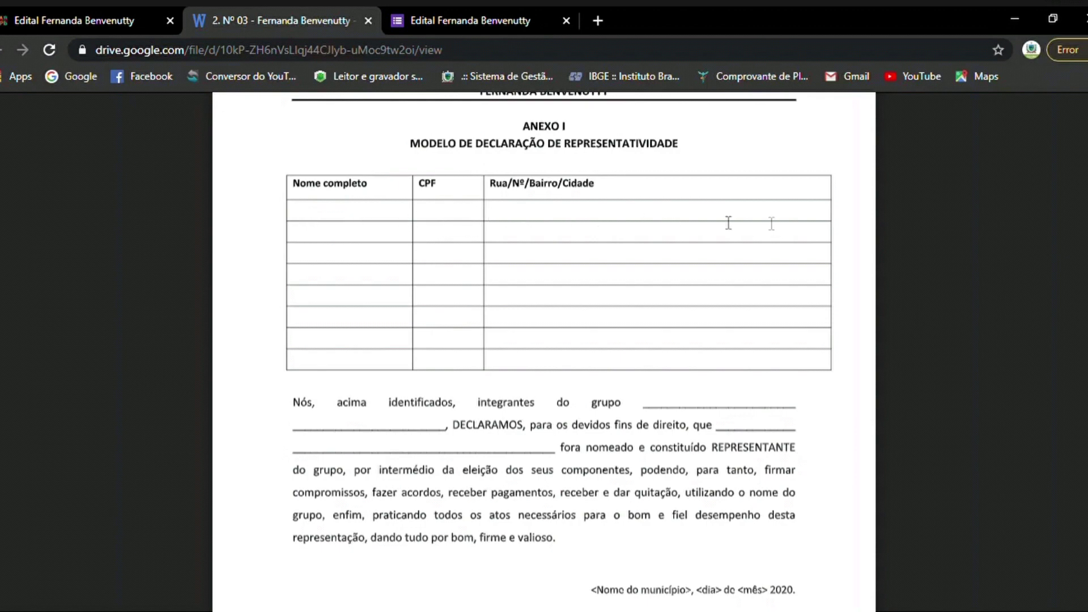
{"action": "scroll", "coordinate": [311, 283], "scroll_direction": "down", "scroll_amount": 1}
{"action": "scroll", "coordinate": [311, 283], "scroll_direction": "down", "scroll_amount": 3}
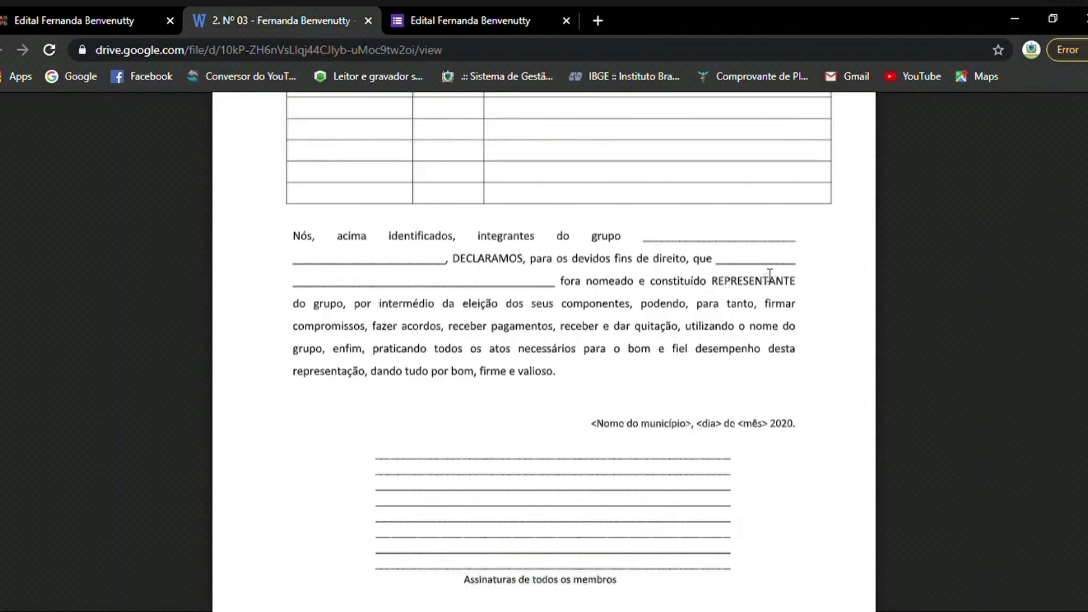
{"action": "scroll", "coordinate": [549, 374], "scroll_direction": "down", "scroll_amount": 3}
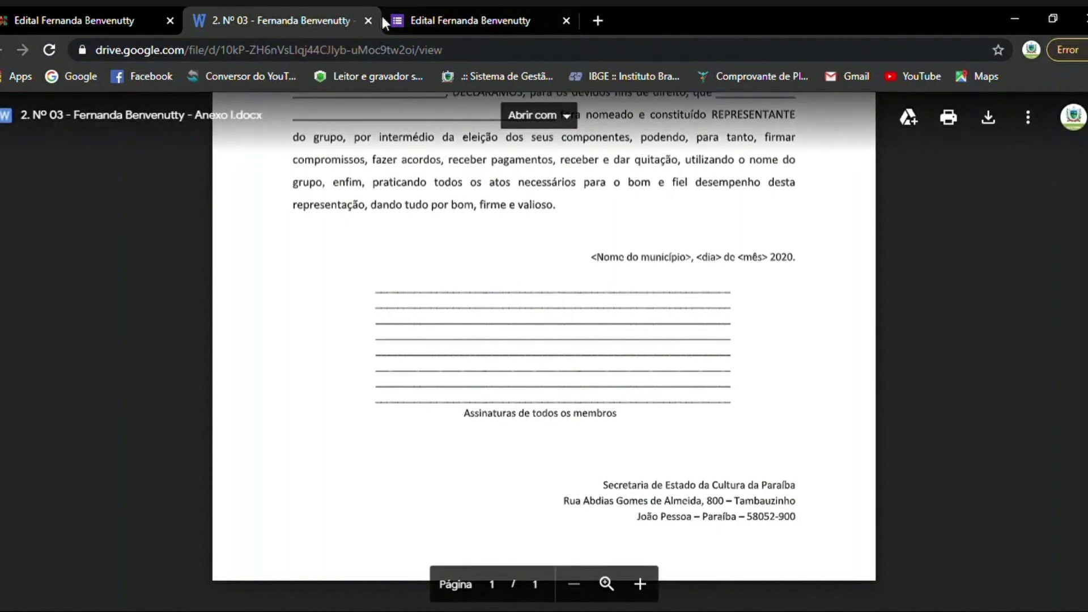
Upload FOLHA EM BRANCO.pdf from the computer as the Anexo I representative declaration.
{"action": "left_click", "coordinate": [508, 21]}
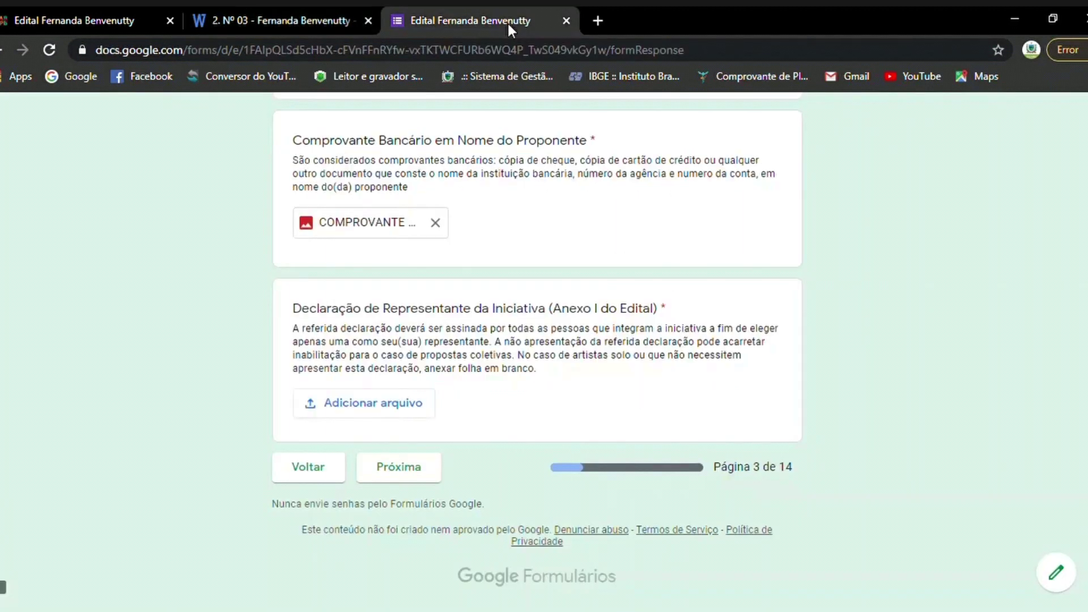
{"action": "left_click", "coordinate": [405, 406]}
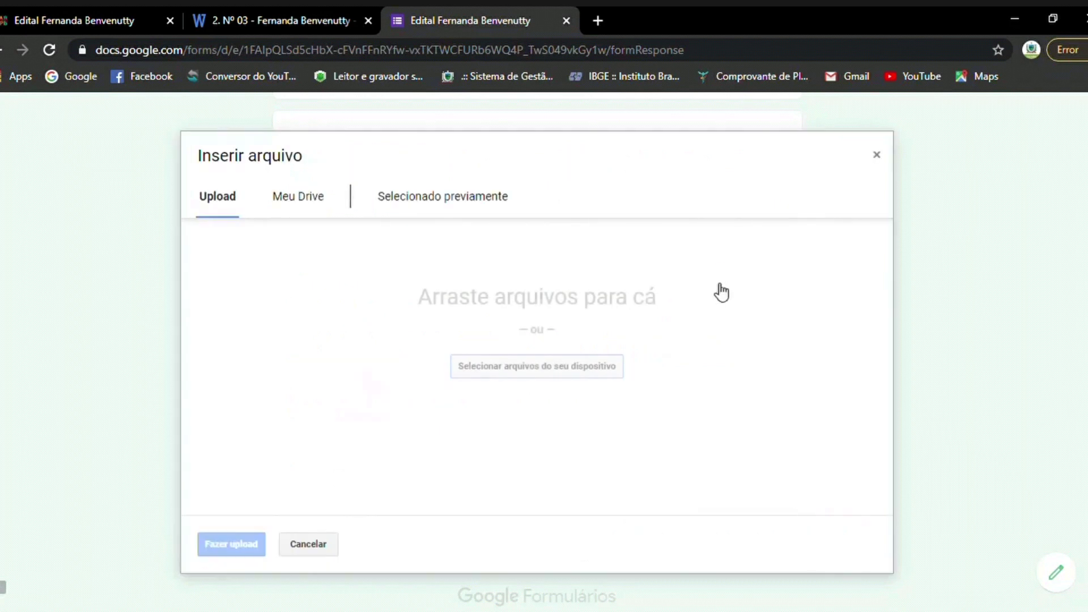
{"action": "left_click", "coordinate": [558, 374]}
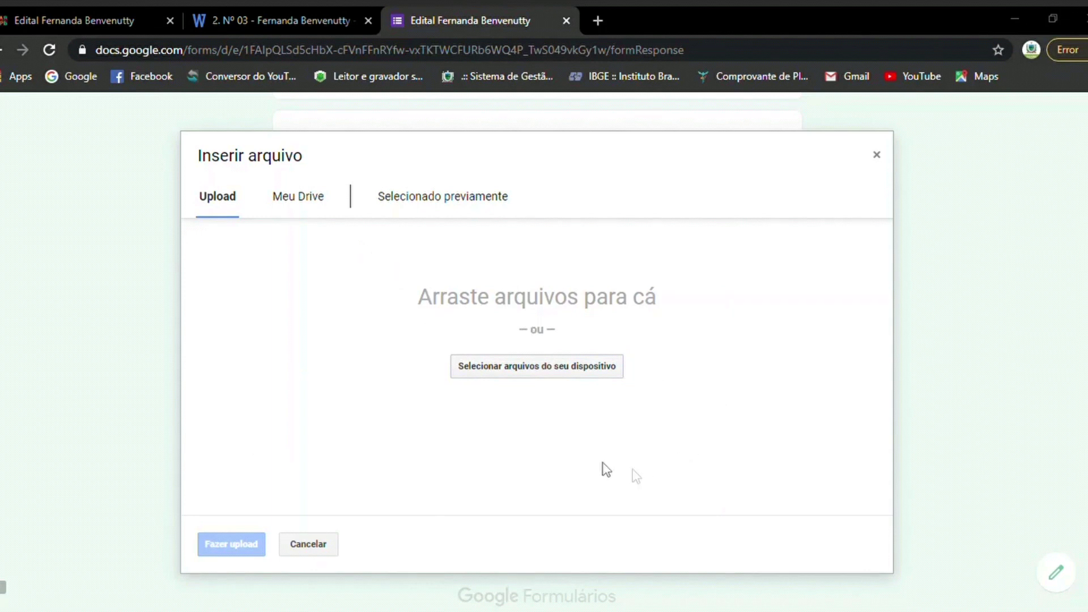
{"action": "left_click", "coordinate": [583, 464]}
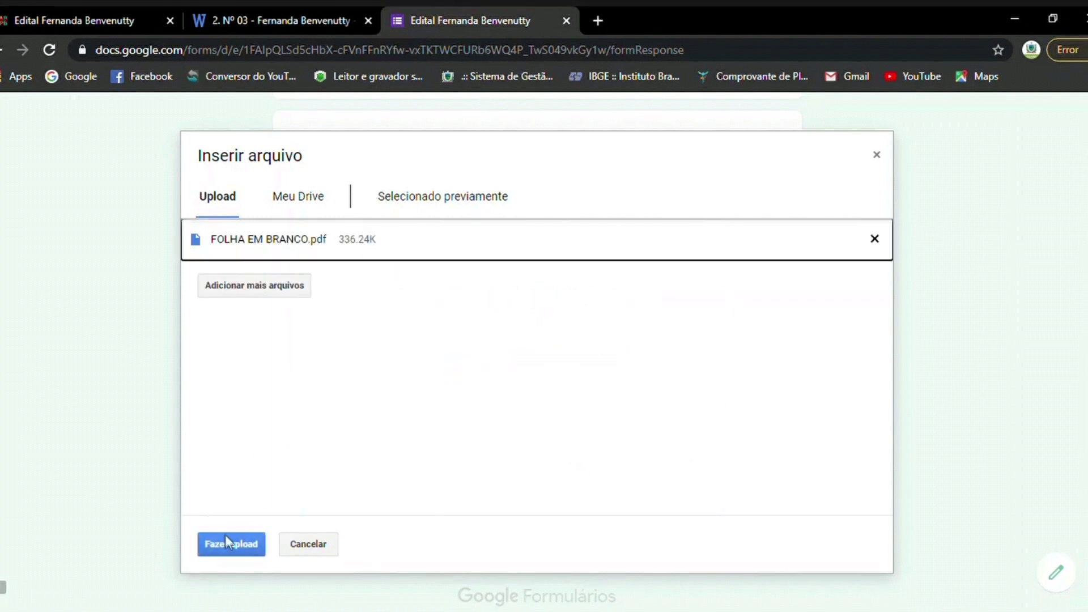
{"action": "left_click", "coordinate": [226, 536]}
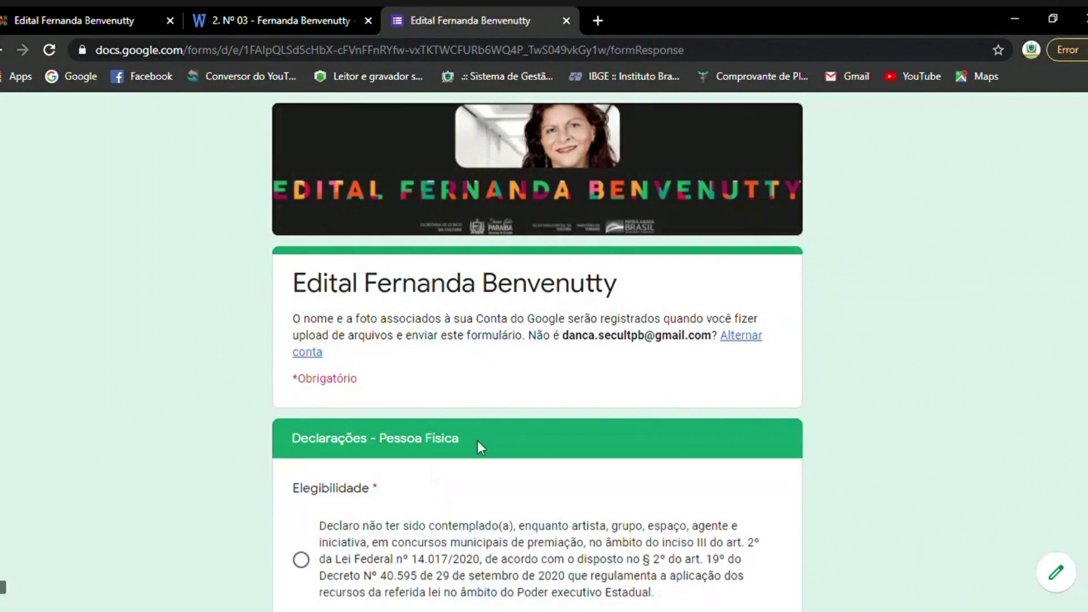
Accept the Residência, Negativa de Vínculos and Uso de Imagem declarations.
{"action": "scroll", "coordinate": [567, 397], "scroll_direction": "down", "scroll_amount": 4}
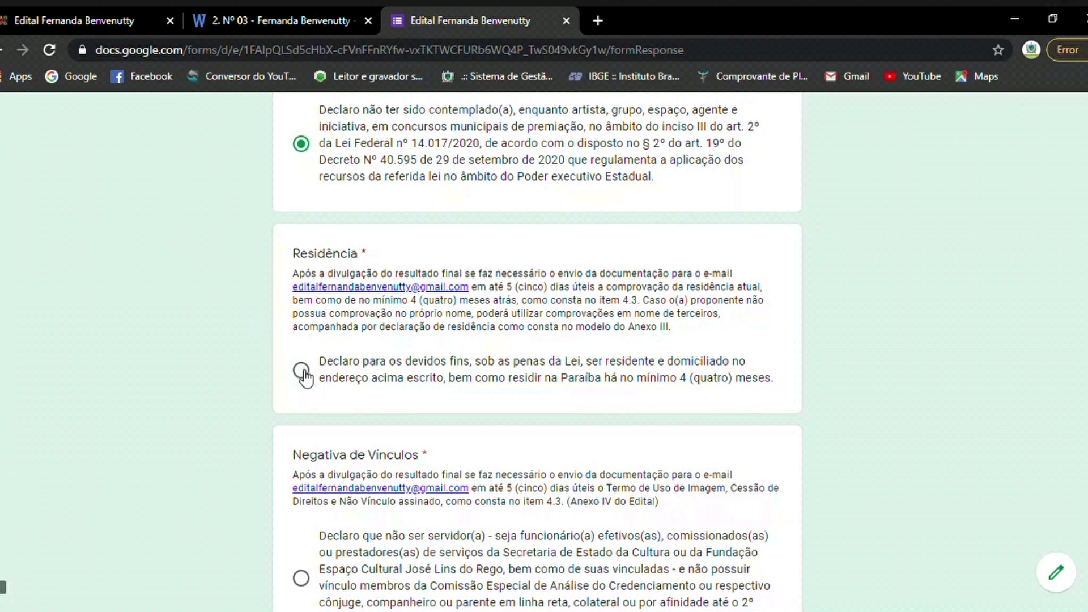
{"action": "left_click", "coordinate": [301, 371]}
{"action": "scroll", "coordinate": [216, 300], "scroll_direction": "down", "scroll_amount": 4}
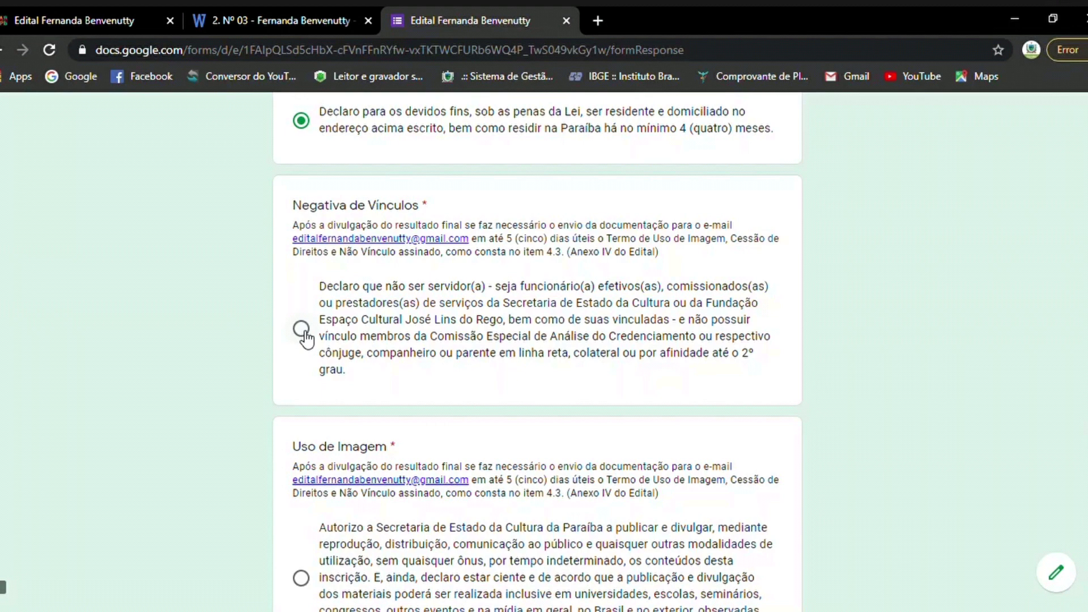
{"action": "left_click", "coordinate": [301, 328]}
{"action": "scroll", "coordinate": [307, 339], "scroll_direction": "down", "scroll_amount": 3}
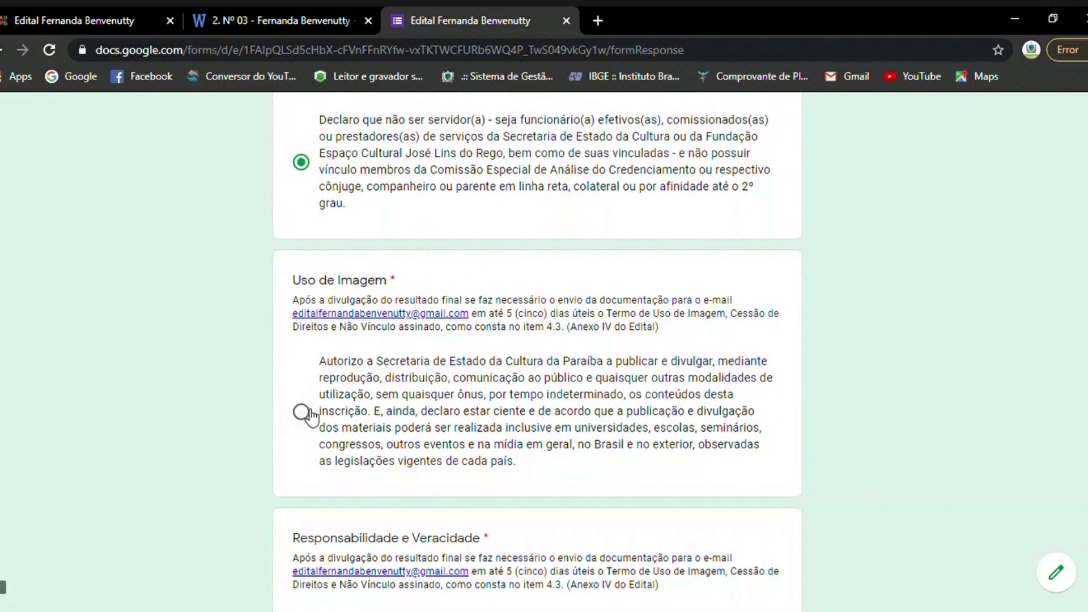
{"action": "left_click", "coordinate": [300, 412]}
Accept Responsabilidade e Veracidade and Ciência de Direitos e Deveres, then go to the next page.
{"action": "scroll", "coordinate": [267, 417], "scroll_direction": "down", "scroll_amount": 4}
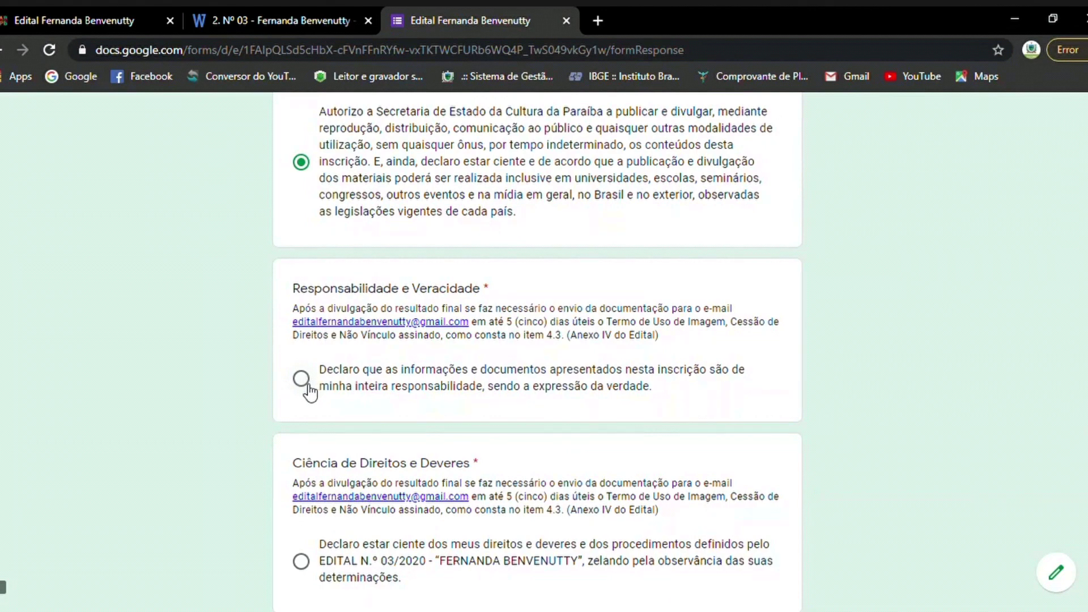
{"action": "left_click", "coordinate": [310, 391]}
{"action": "scroll", "coordinate": [254, 389], "scroll_direction": "down", "scroll_amount": 3}
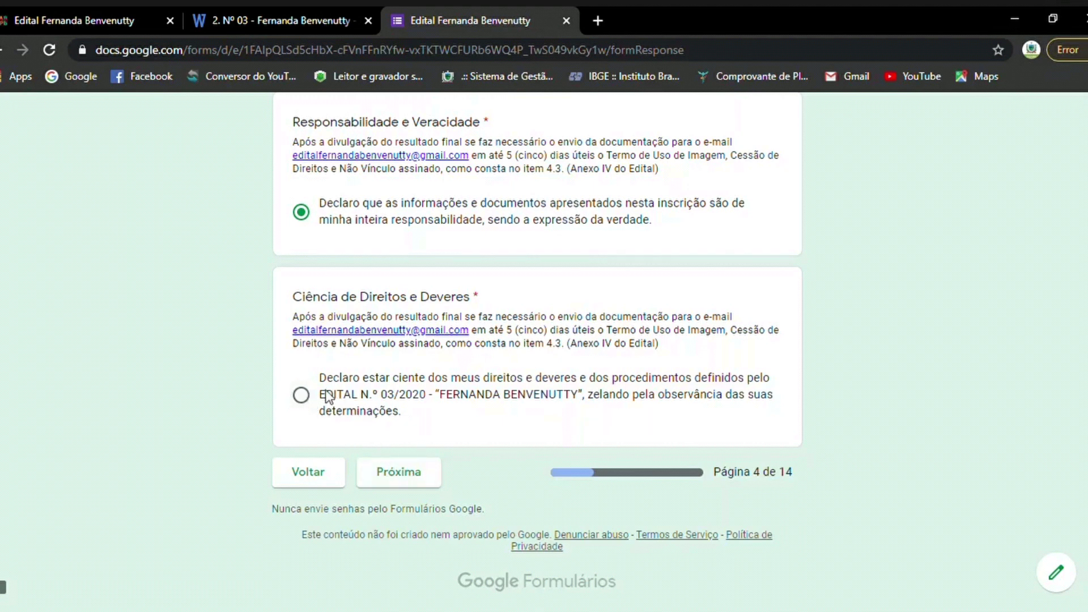
{"action": "left_click", "coordinate": [303, 396]}
{"action": "left_click", "coordinate": [430, 481]}
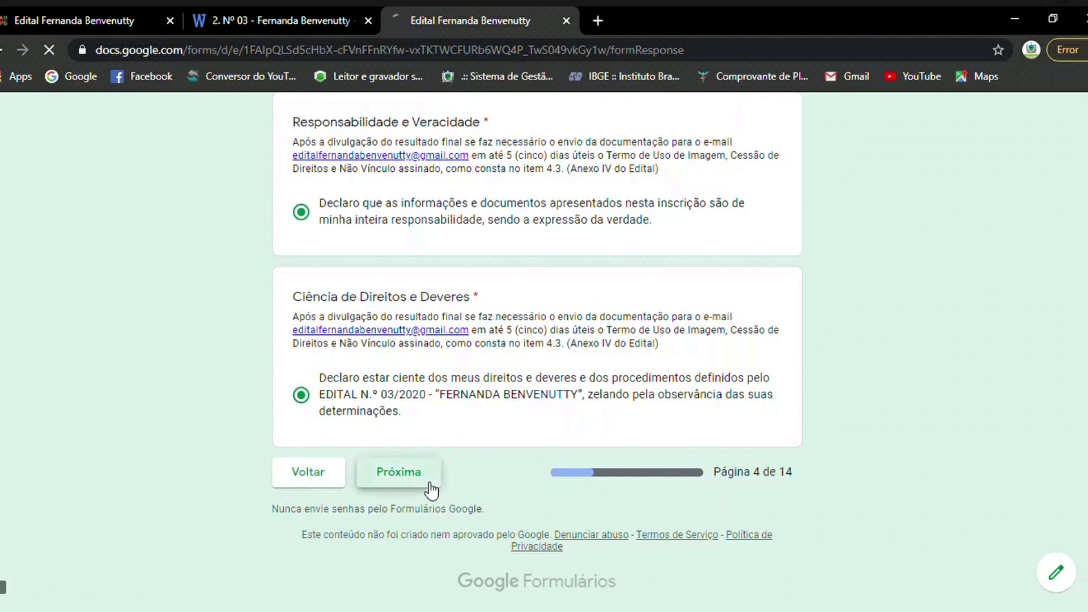
Select Solo as the application category and continue to the next page.
{"action": "scroll", "coordinate": [759, 339], "scroll_direction": "down", "scroll_amount": 4}
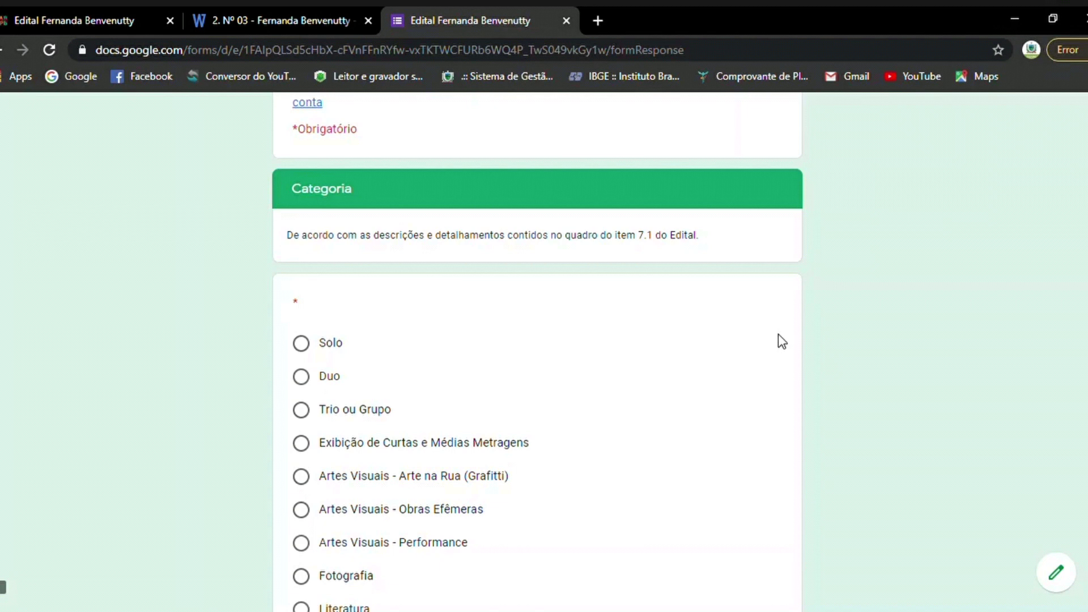
{"action": "scroll", "coordinate": [777, 334], "scroll_direction": "down", "scroll_amount": 2}
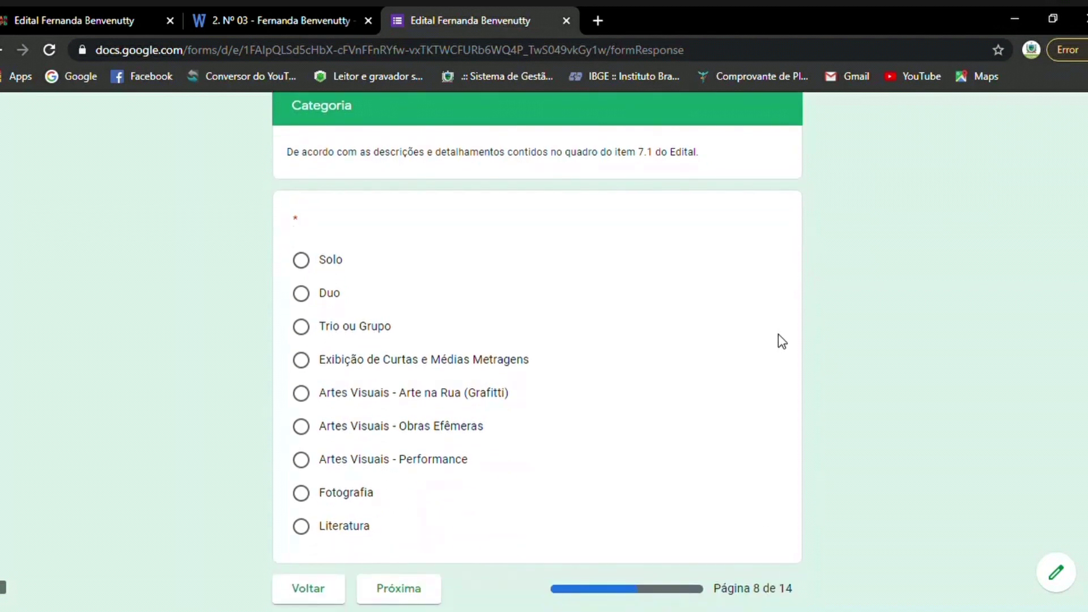
{"action": "left_click", "coordinate": [309, 263]}
{"action": "scroll", "coordinate": [576, 265], "scroll_direction": "down", "scroll_amount": 2}
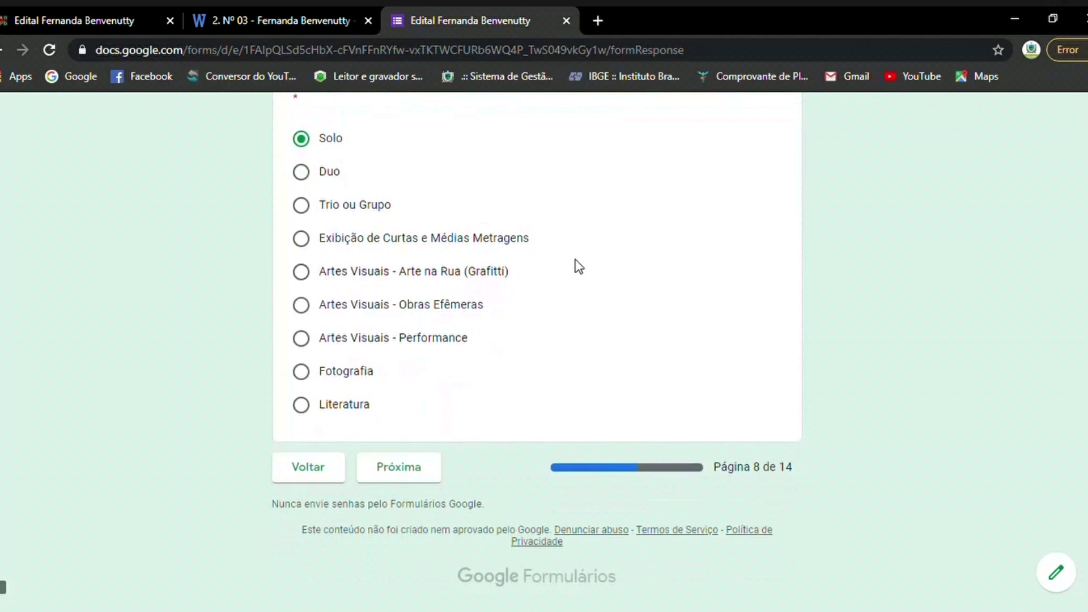
{"action": "left_click", "coordinate": [401, 472]}
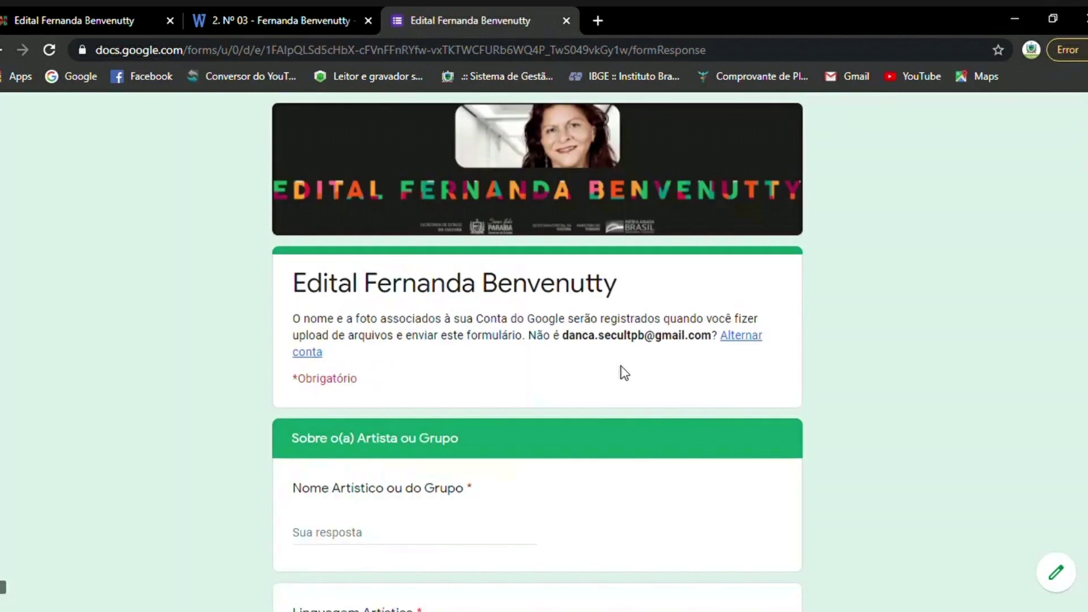
Answer 'A' for Nome Artístico ou do Grupo and 'Dança' for Linguagem Artística.
{"action": "scroll", "coordinate": [623, 373], "scroll_direction": "down", "scroll_amount": 4}
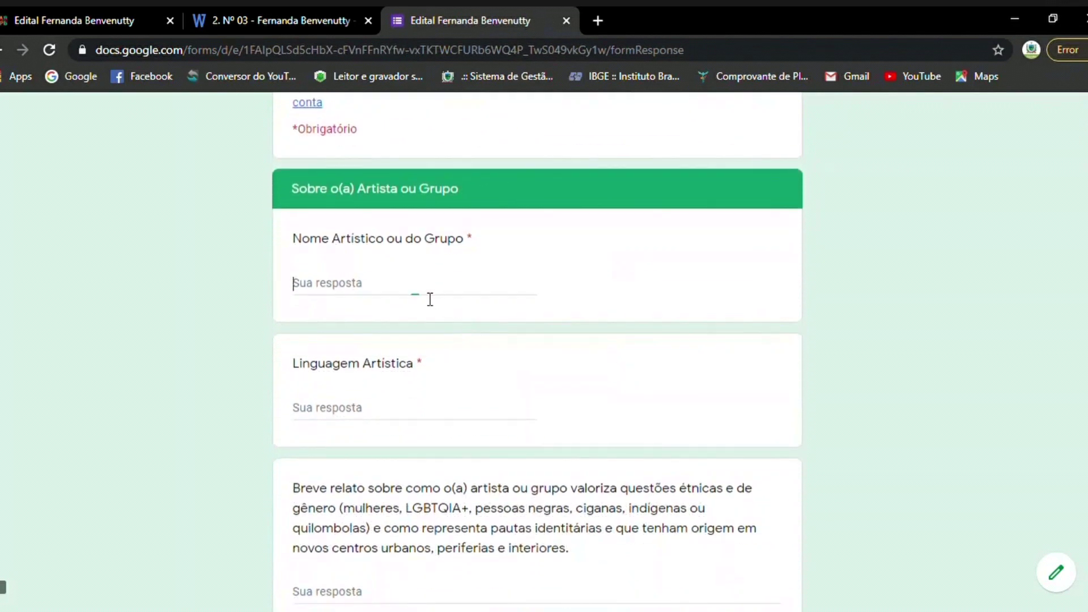
{"action": "left_click", "coordinate": [430, 299]}
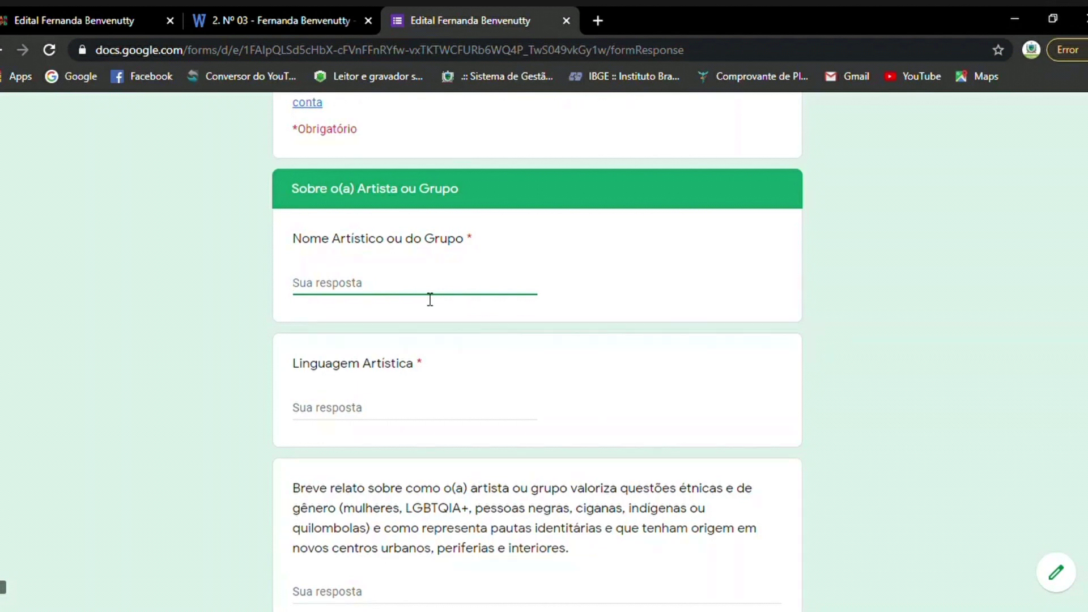
{"action": "type", "text": "A"}
{"action": "scroll", "coordinate": [430, 297], "scroll_direction": "down", "scroll_amount": 1}
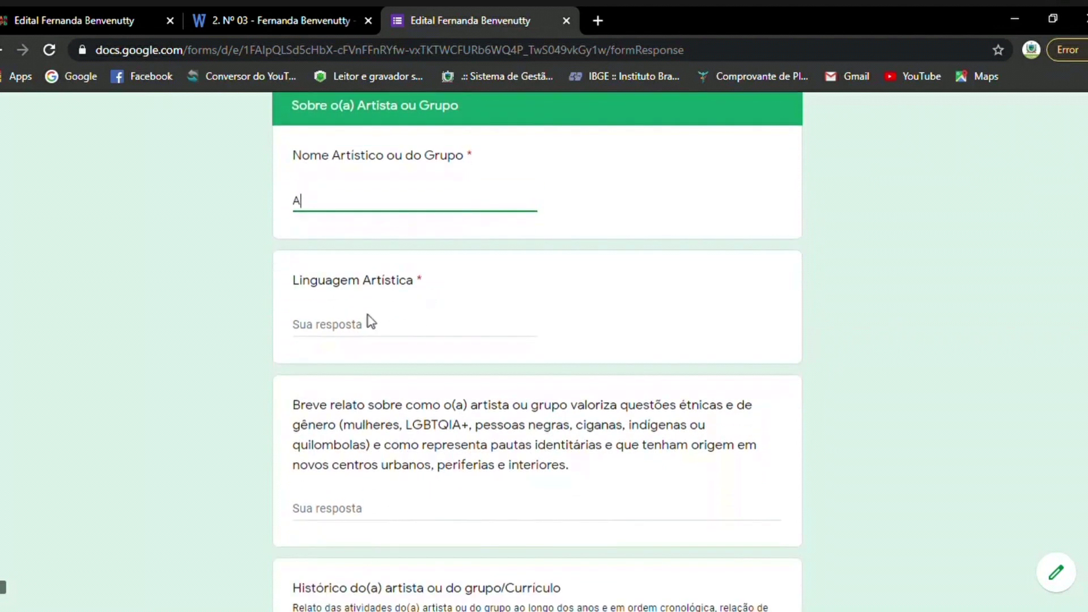
{"action": "left_click", "coordinate": [370, 335]}
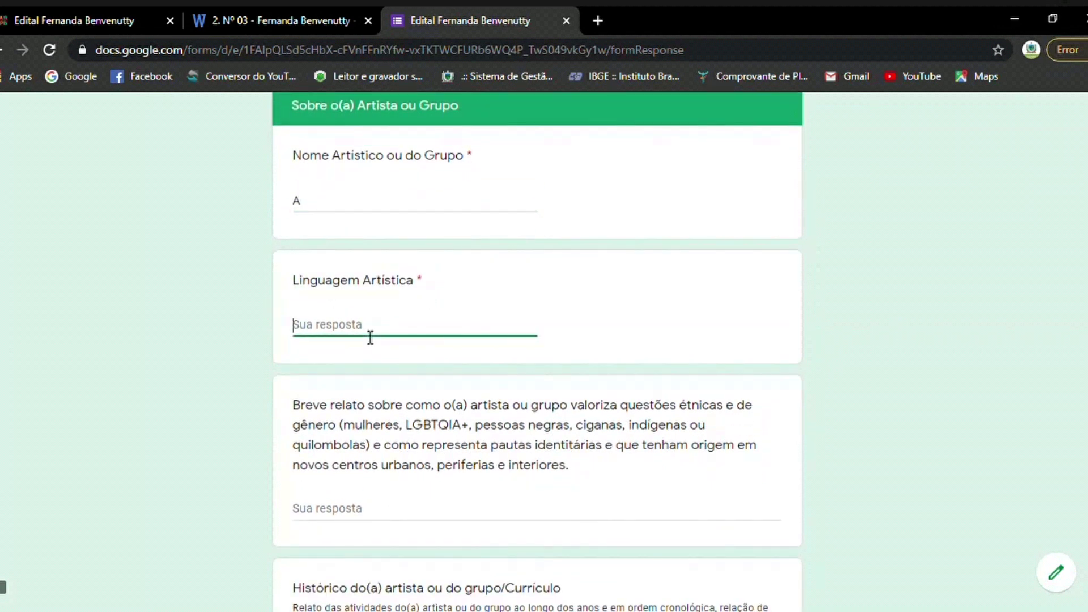
{"action": "type", "text": "Dança"}
{"action": "scroll", "coordinate": [376, 337], "scroll_direction": "down", "scroll_amount": 1}
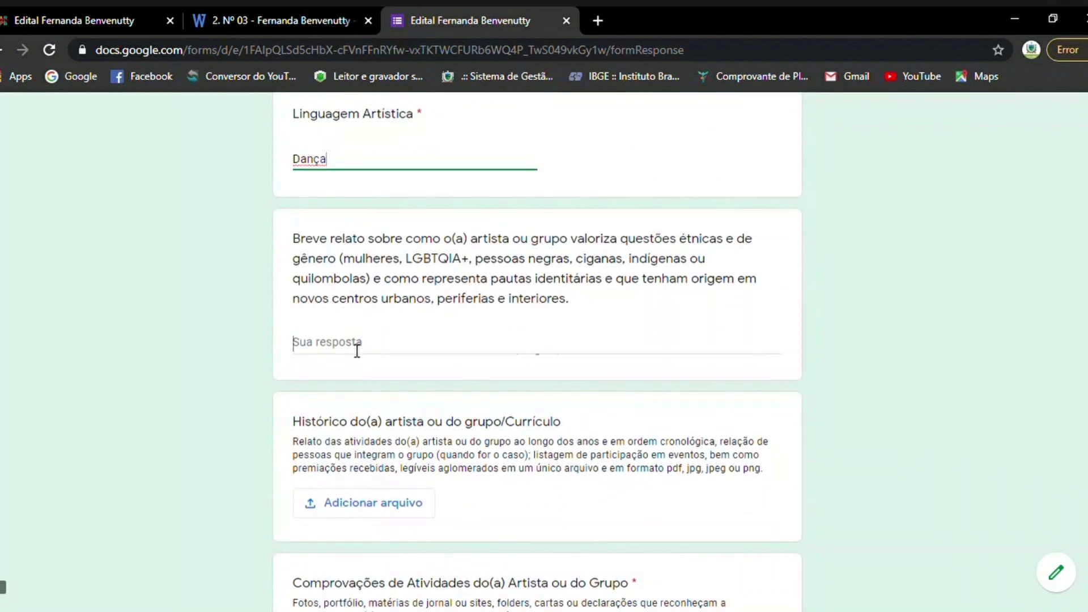
{"action": "left_click", "coordinate": [357, 345]}
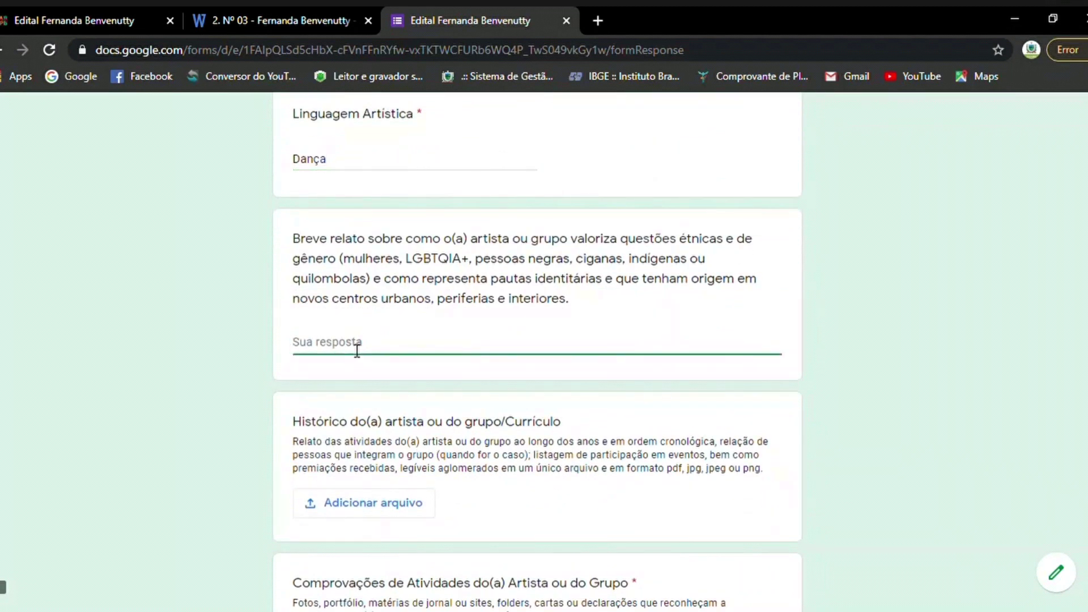